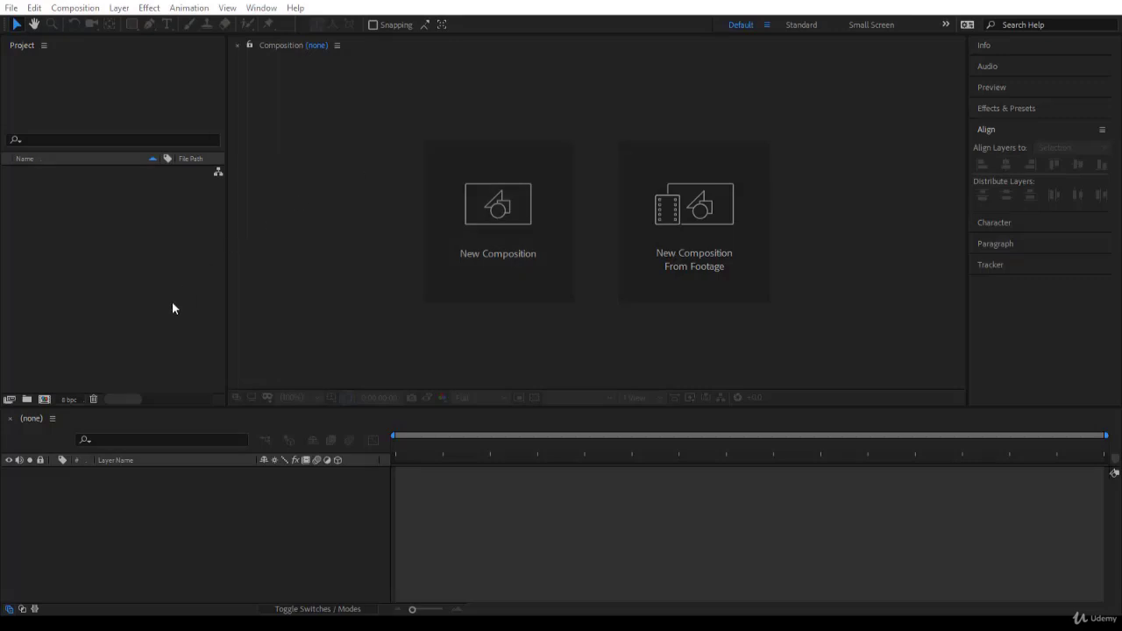
Create a 1280 x 720 composition named First Animation with a frame rate of 30 fps and a 5-second duration
click(44, 401)
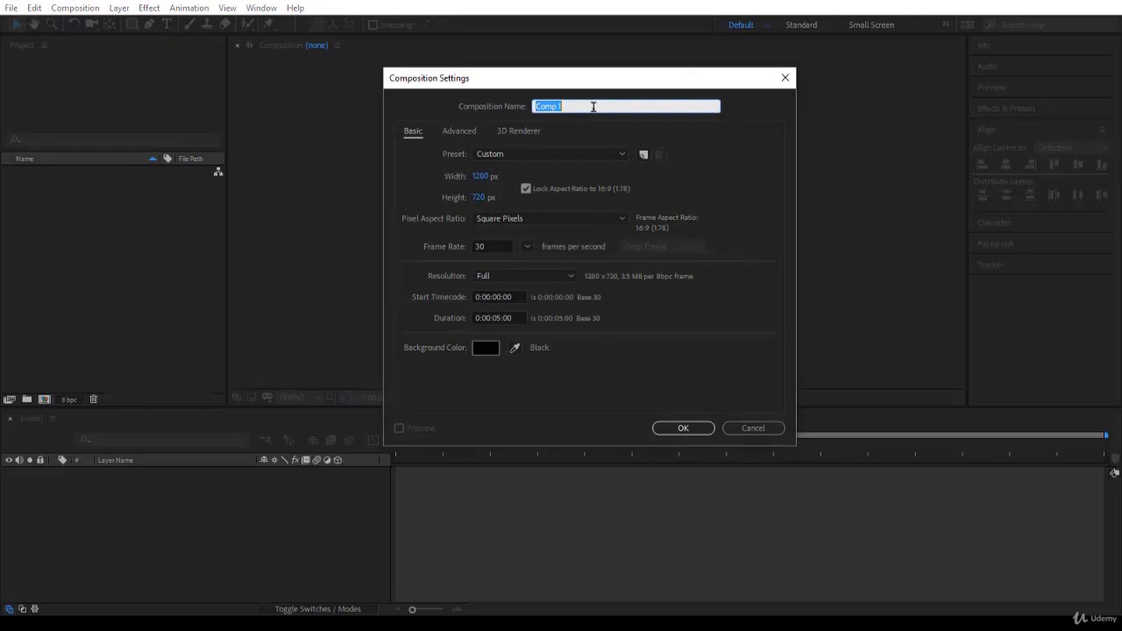
text(First Animation)
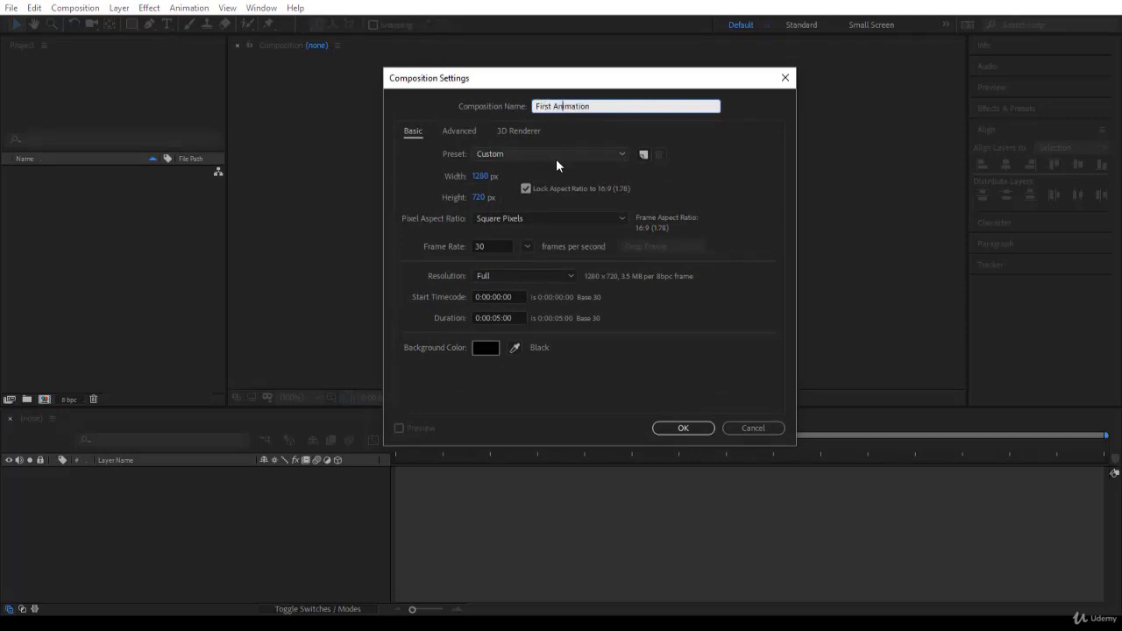
click(545, 154)
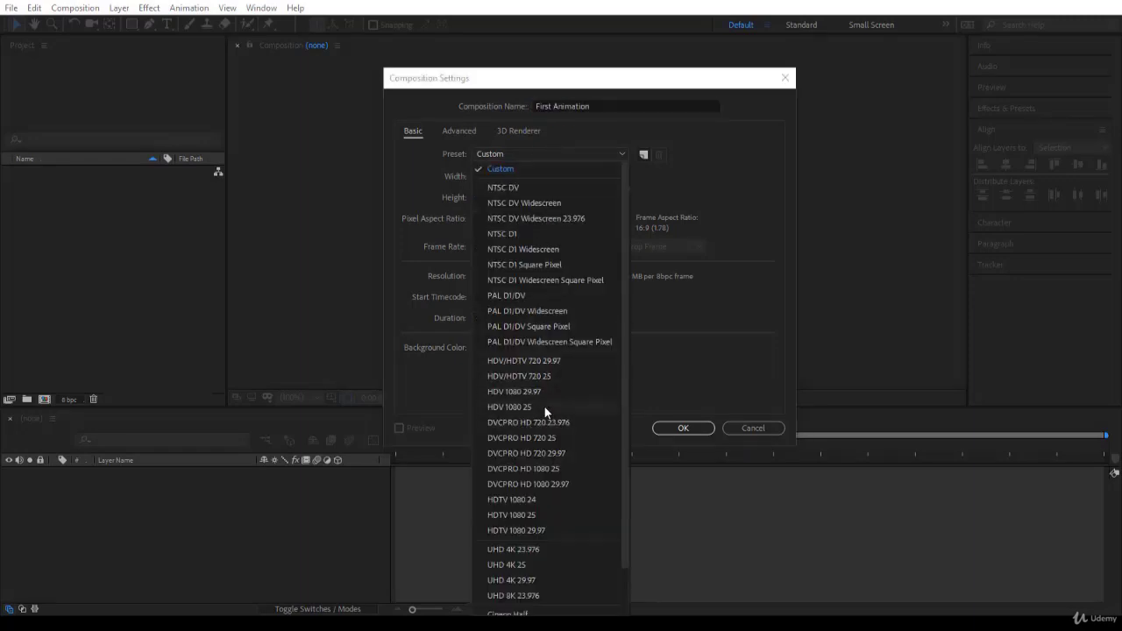
click(668, 208)
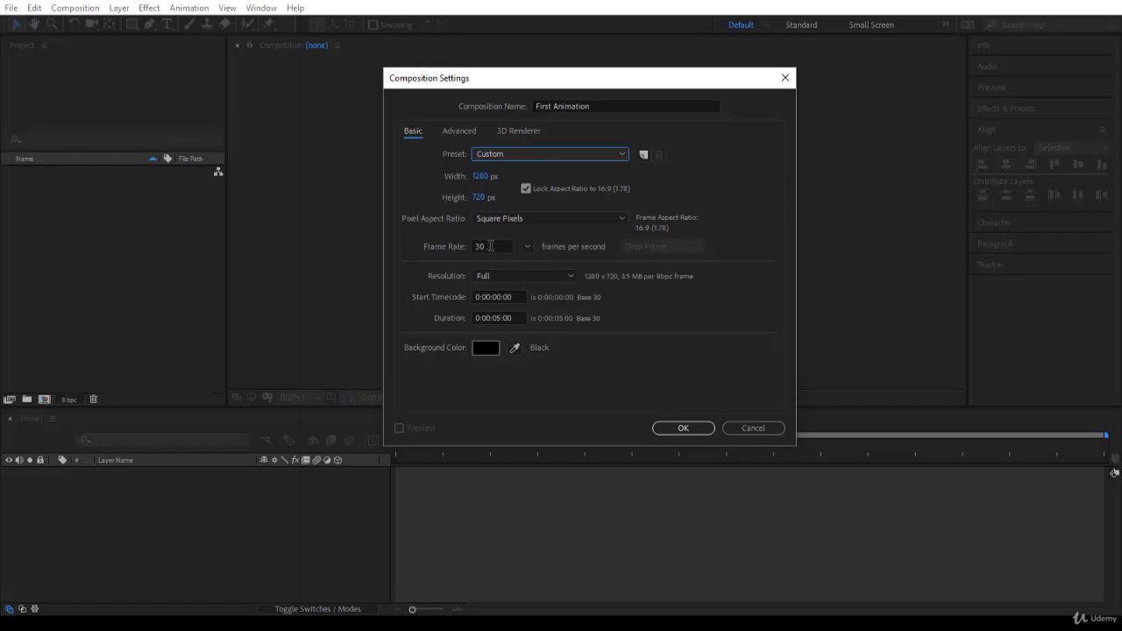
click(488, 245)
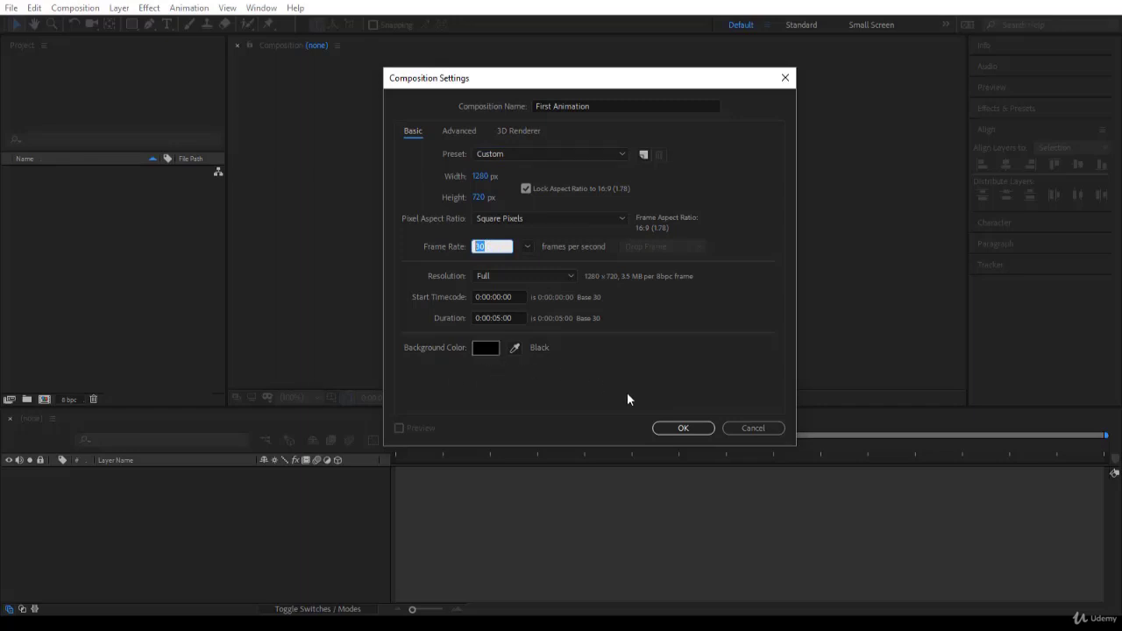
click(679, 429)
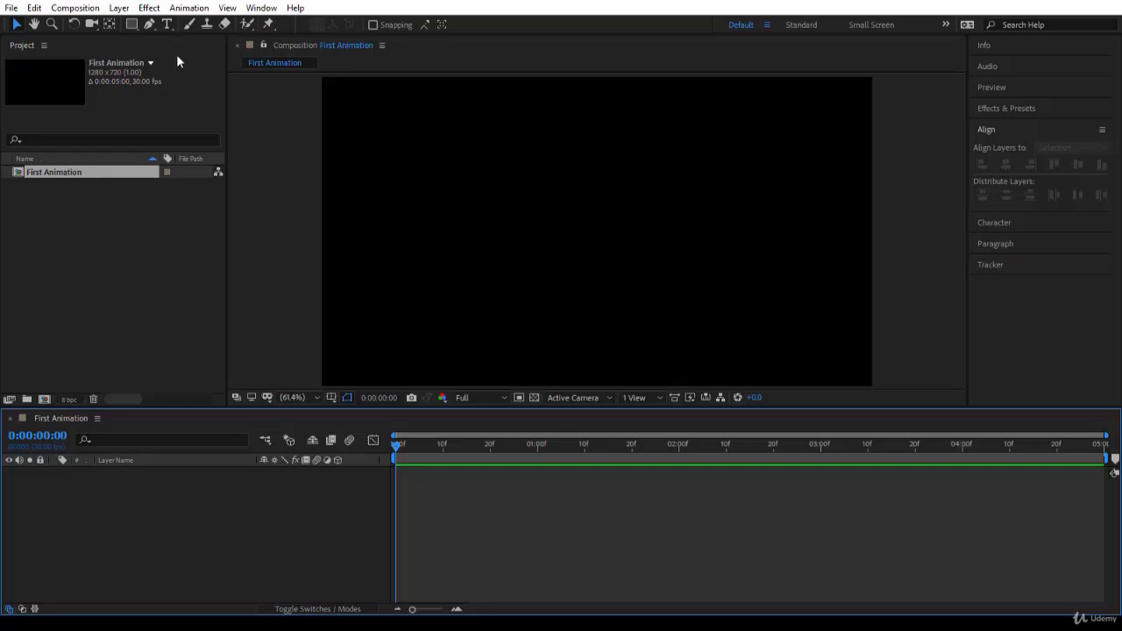
Add a text layer reading "Simple Motion Graphics" in the middle of the composition
click(169, 24)
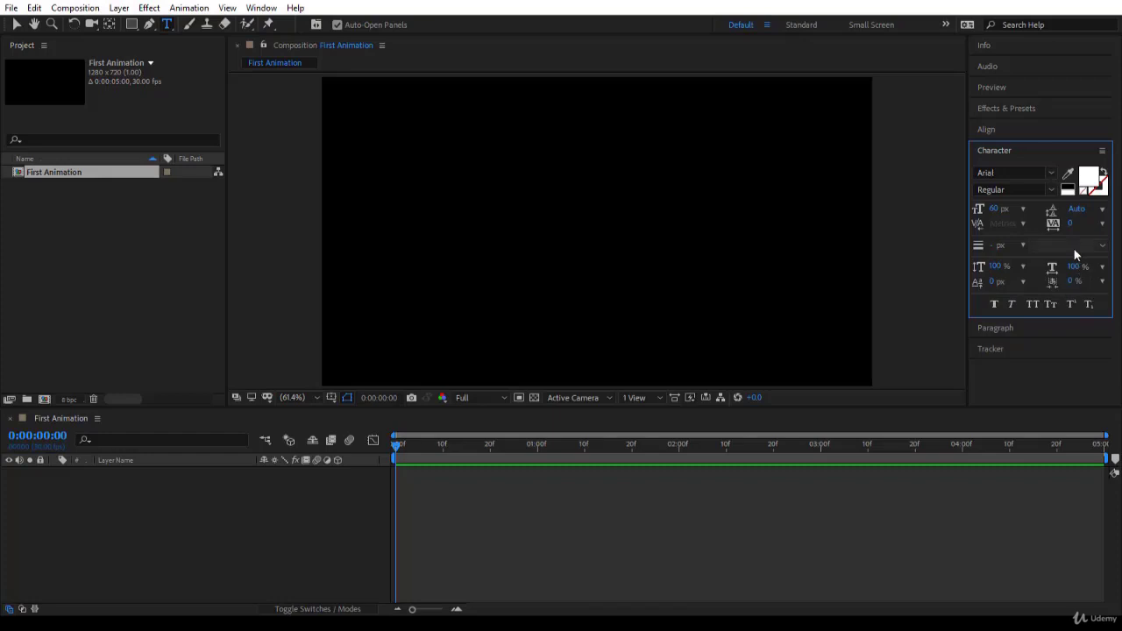
double_click(168, 25)
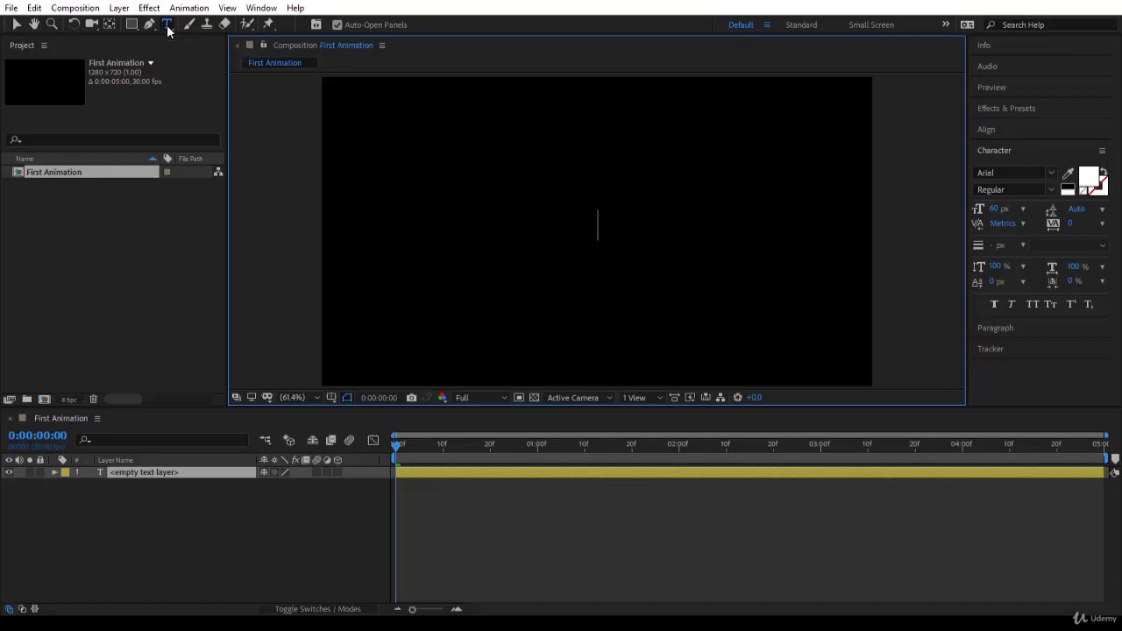
text(Simple Motion Graphics)
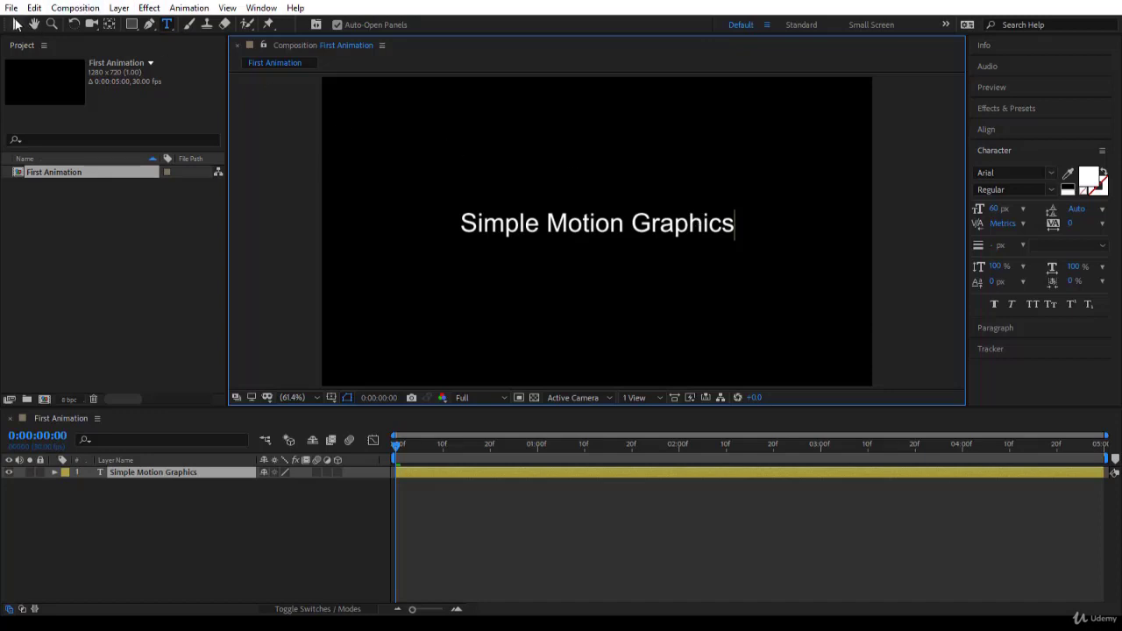
click(16, 24)
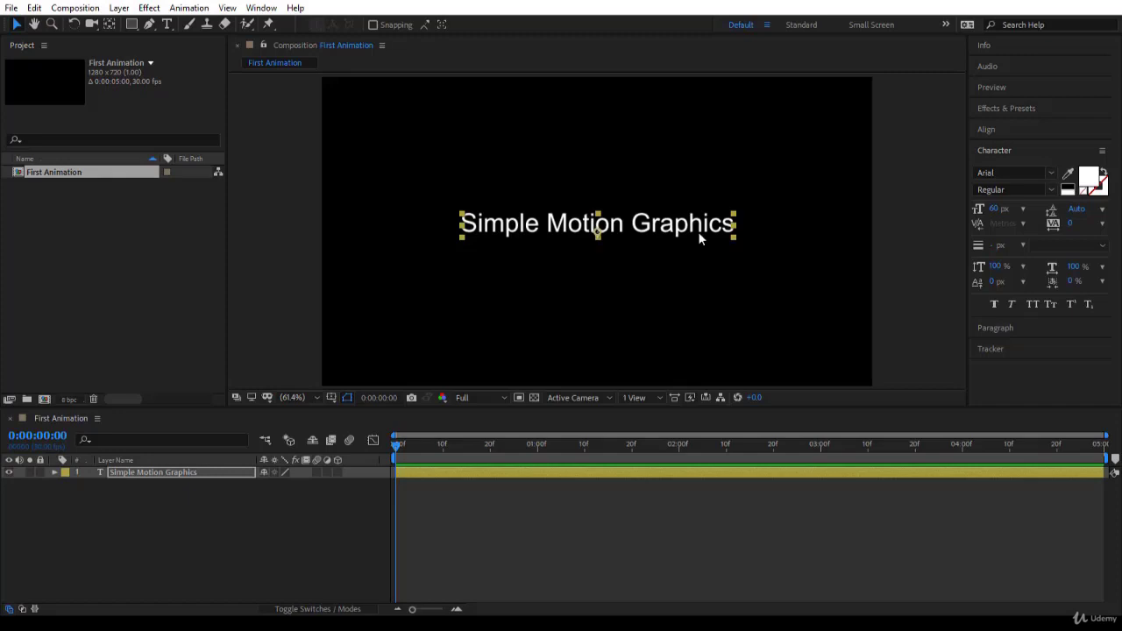
Align the text layer to the composition's horizontal centre
click(987, 130)
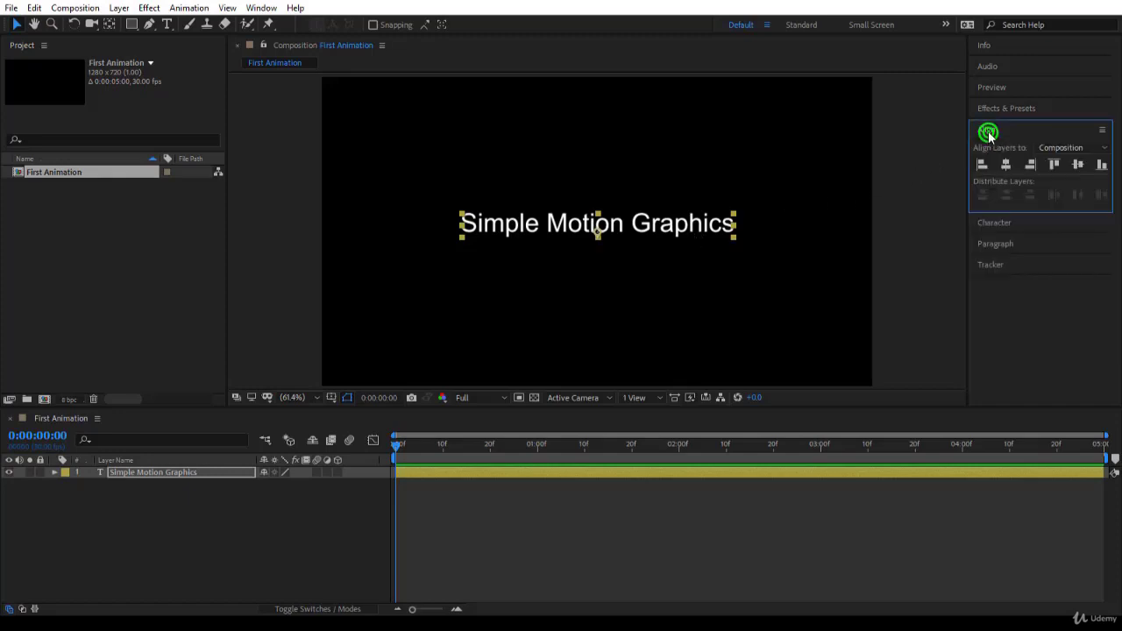
click(1010, 165)
click(477, 315)
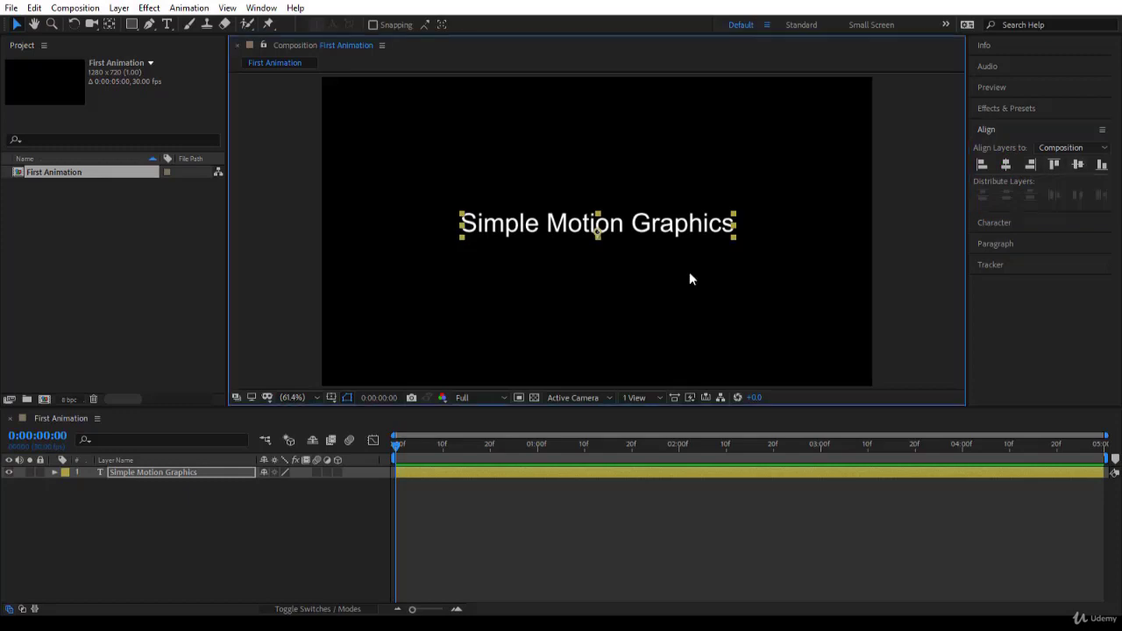
With no layer selected, draw a teal rectangle with a 2 px white stroke over the title, slightly larger than the text
drag(131, 25, 164, 26)
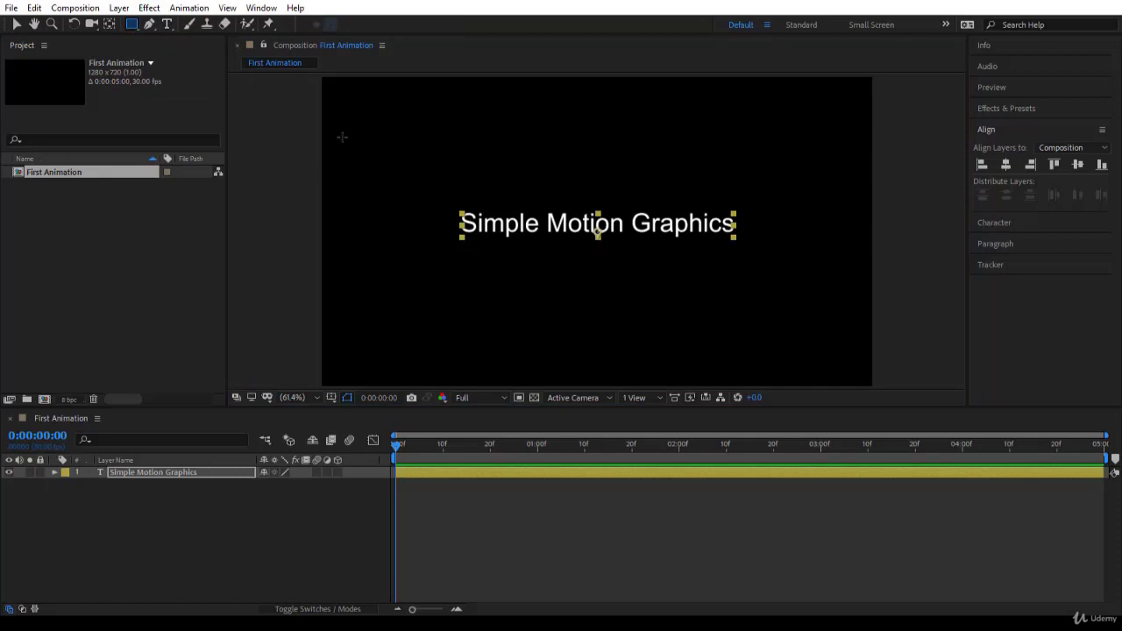
click(339, 137)
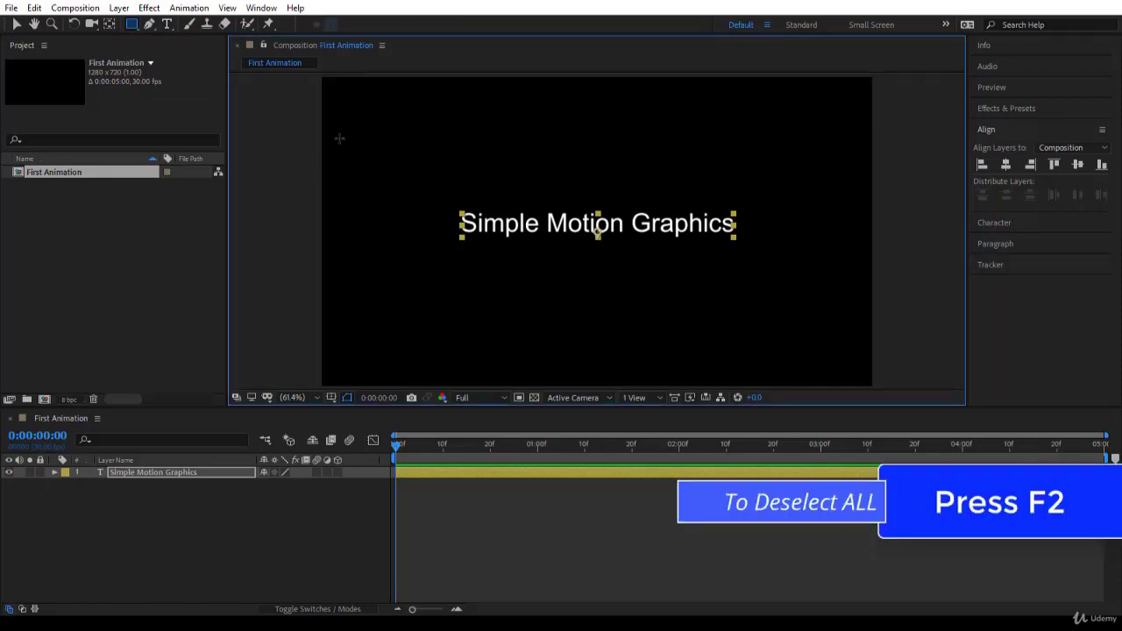
key(F2)
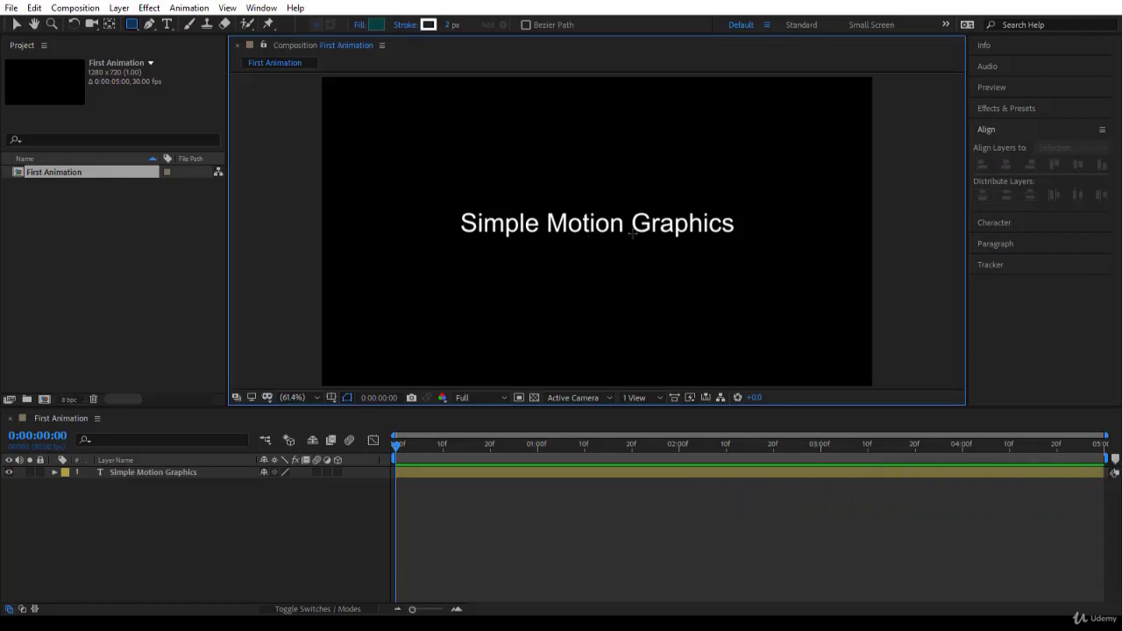
drag(422, 178, 769, 273)
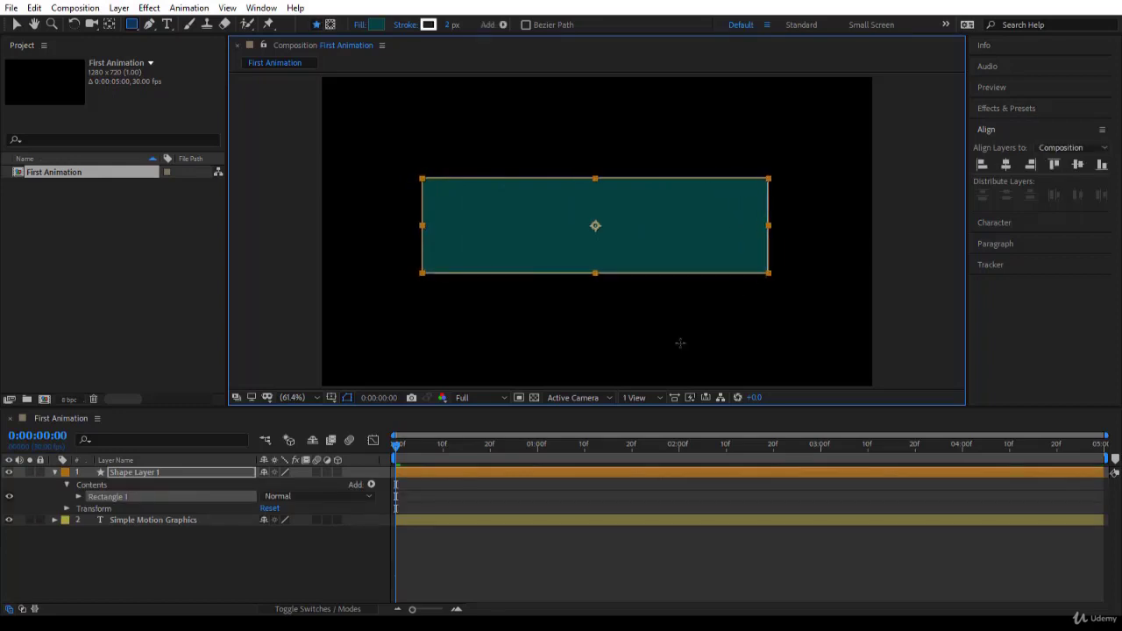
Centre the rectangle horizontally and vertically in the composition and return to the Selection tool
click(1005, 167)
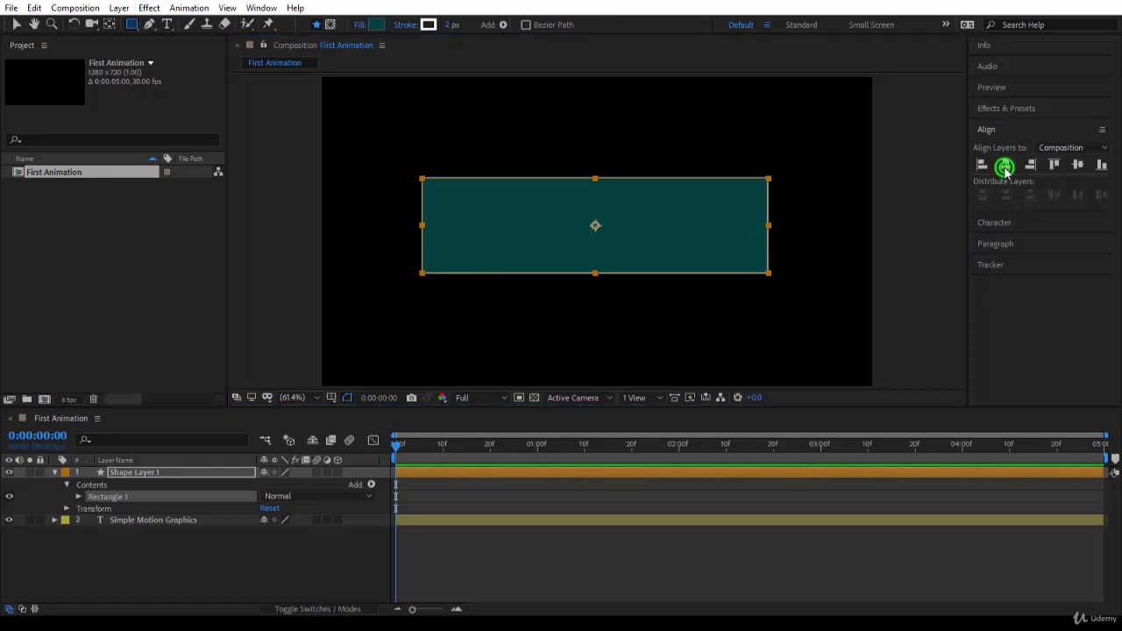
click(1077, 165)
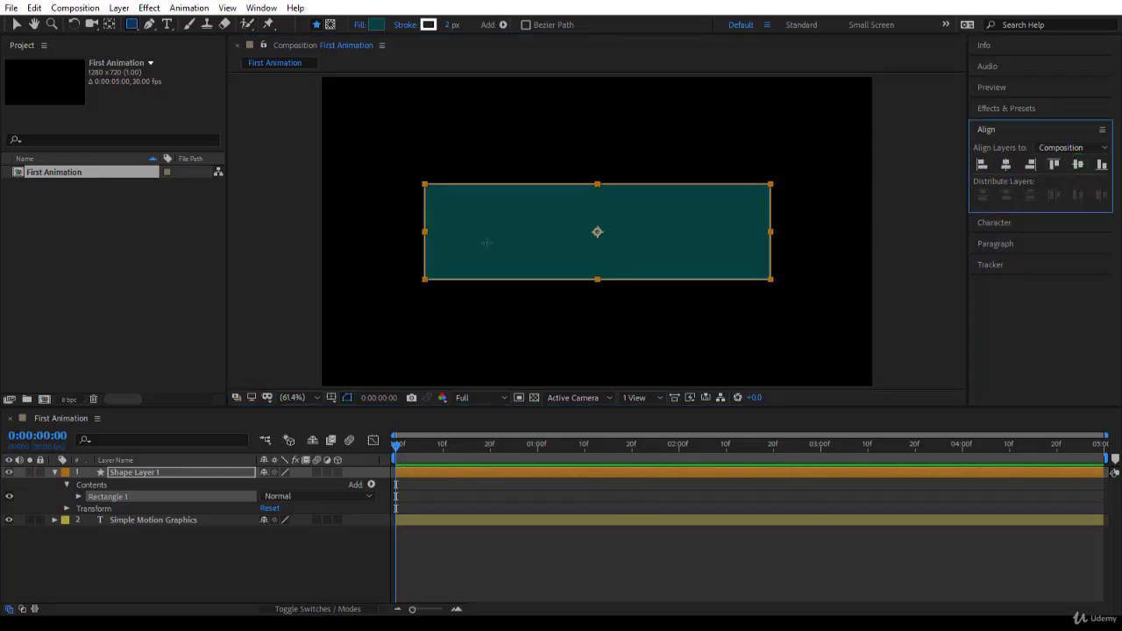
click(496, 241)
key(v)
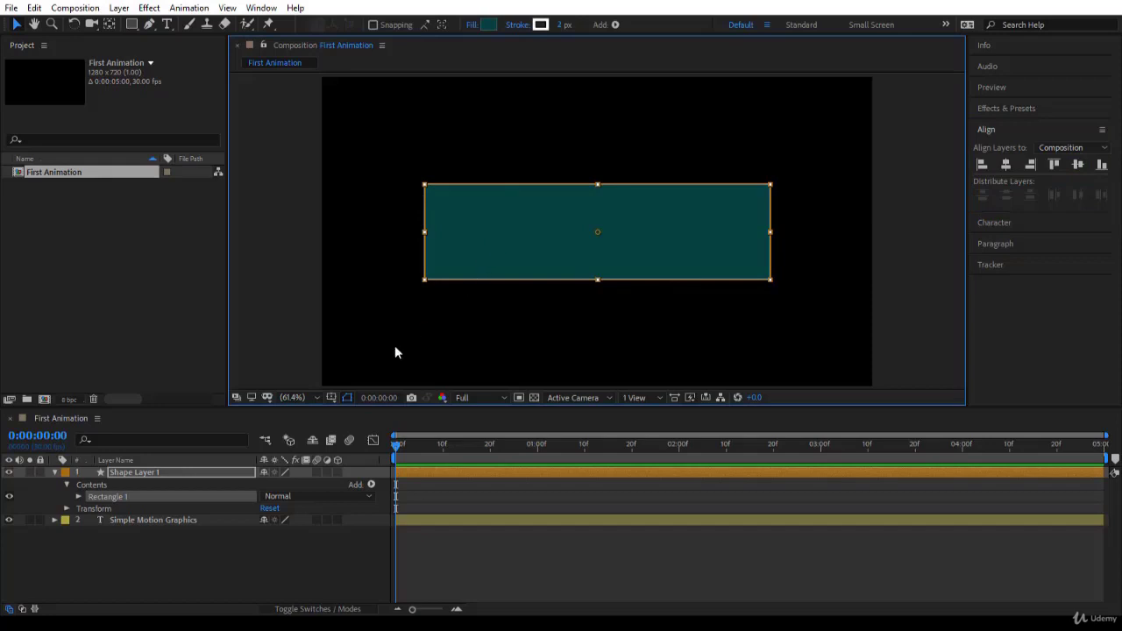
Move the rectangle's shape layer below the Simple Motion Graphics text layer in the layer stack
click(180, 561)
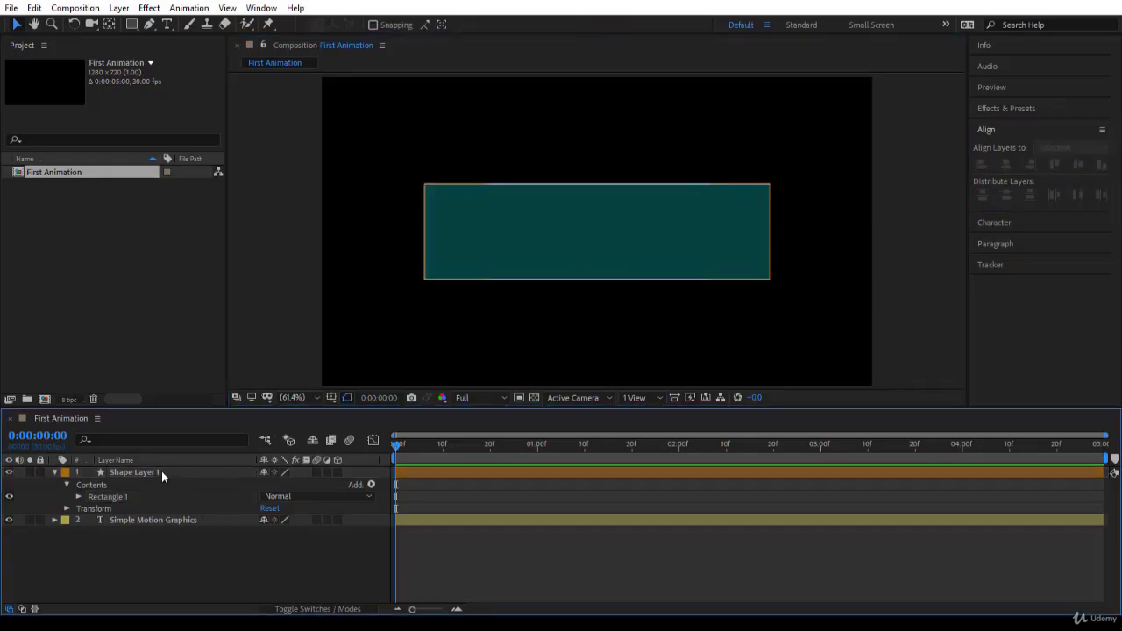
click(161, 472)
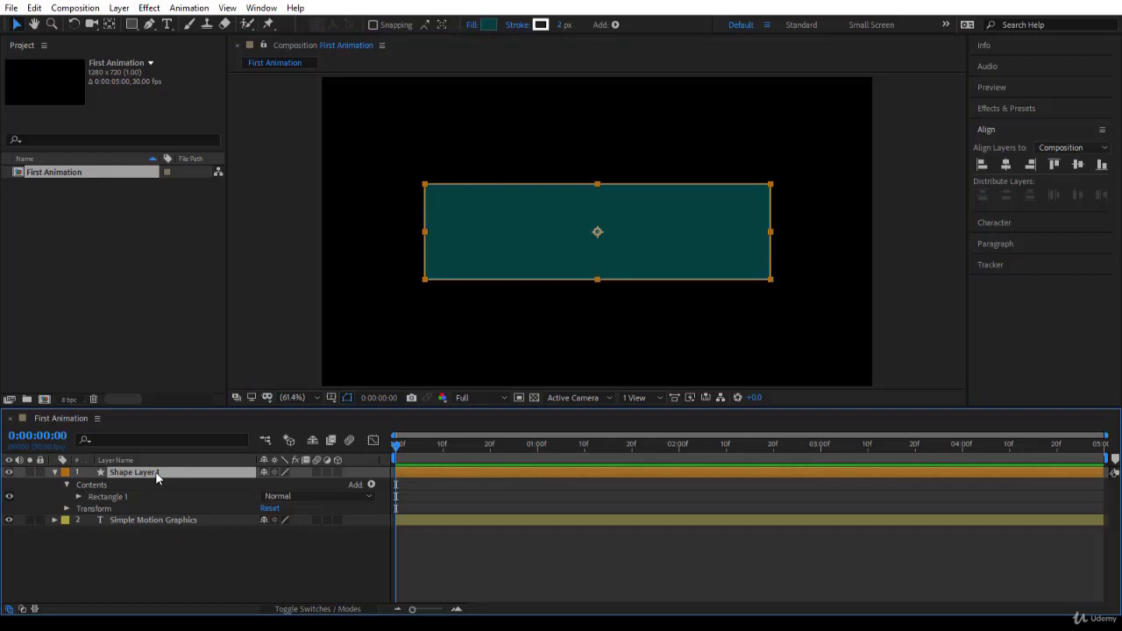
drag(151, 473, 168, 536)
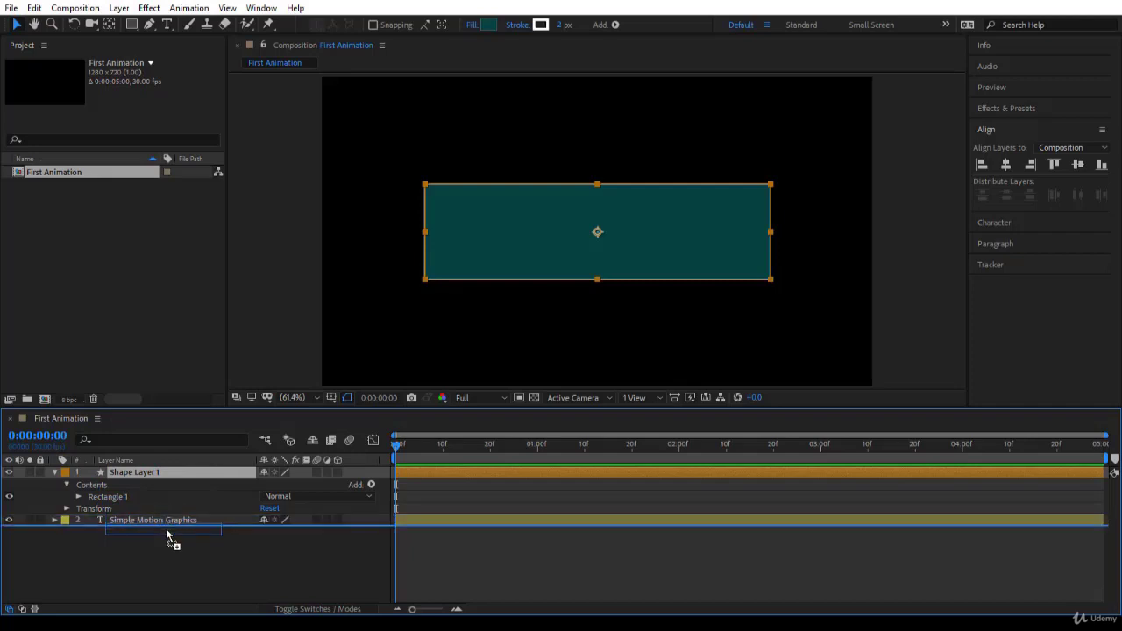
drag(168, 536, 175, 539)
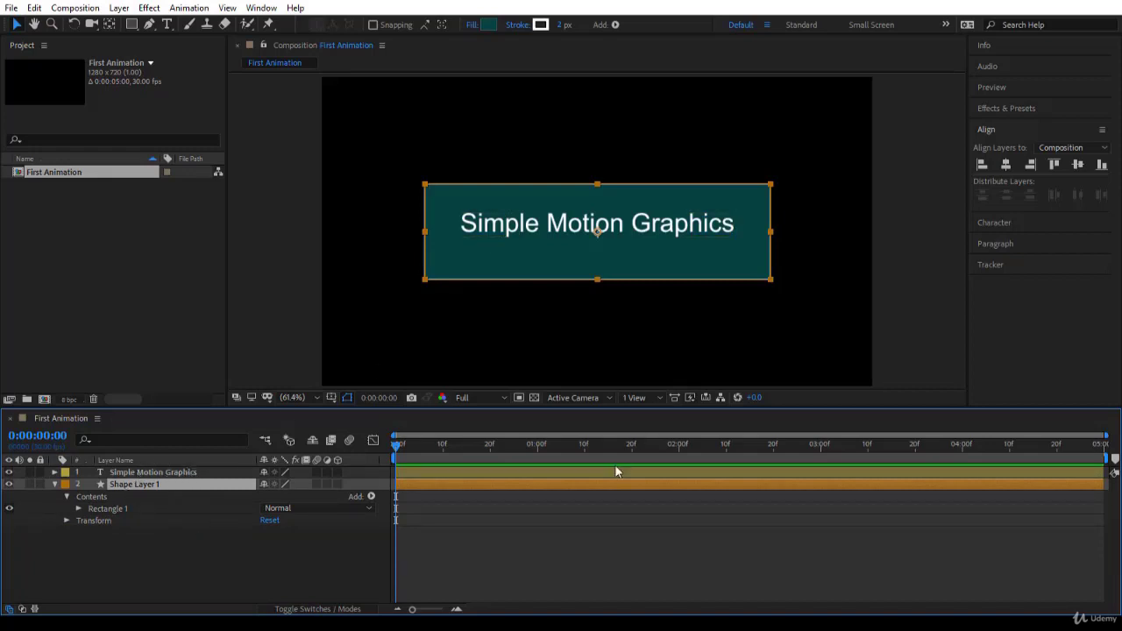
Nudge the title text down to a vertical position of about 380 so it sits centred inside the rectangle
click(213, 472)
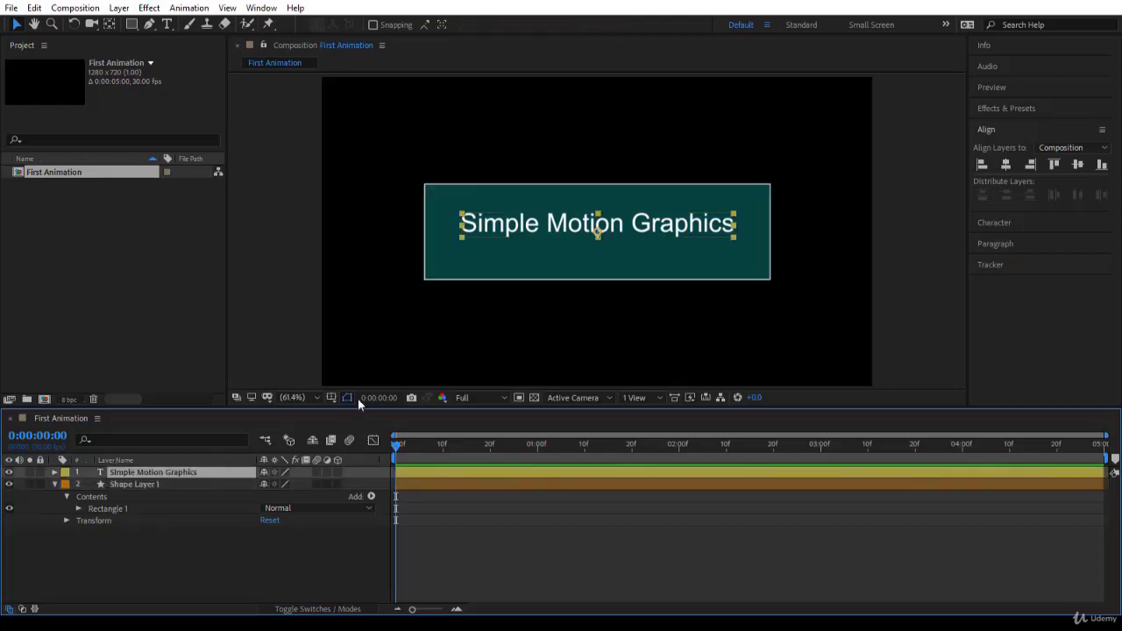
key(Down)
key(Down)
key(Down)
key(Down)
key(Down)
key(Down)
key(Down)
key(Down)
key(Down)
key(Down)
key(Down)
key(Down)
key(Down)
key(Down)
key(Down)
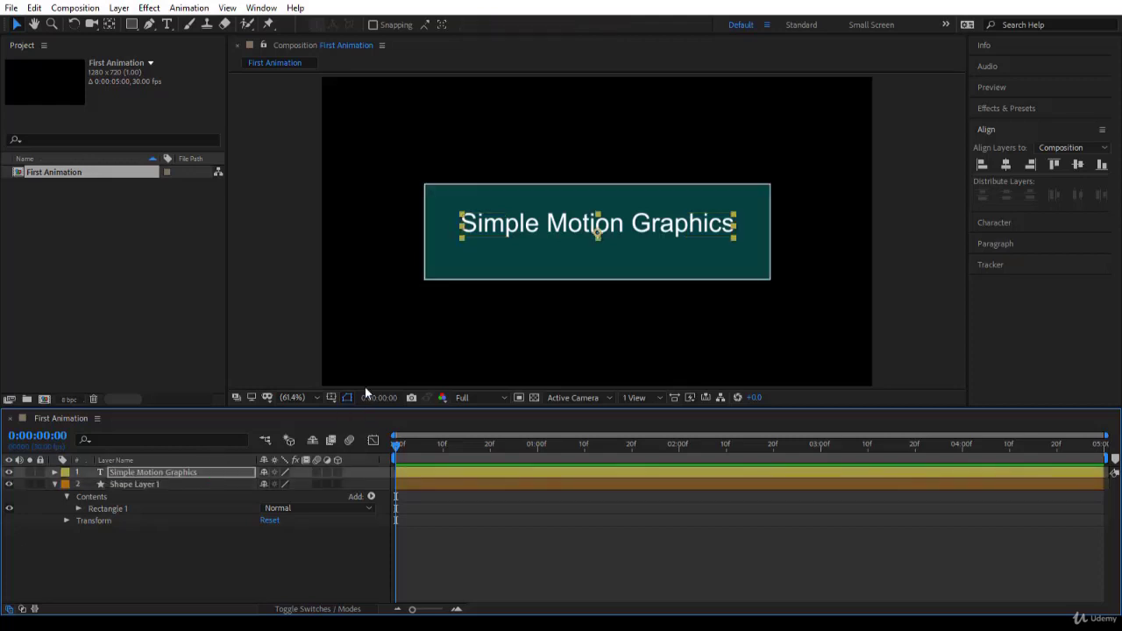
key(Down)
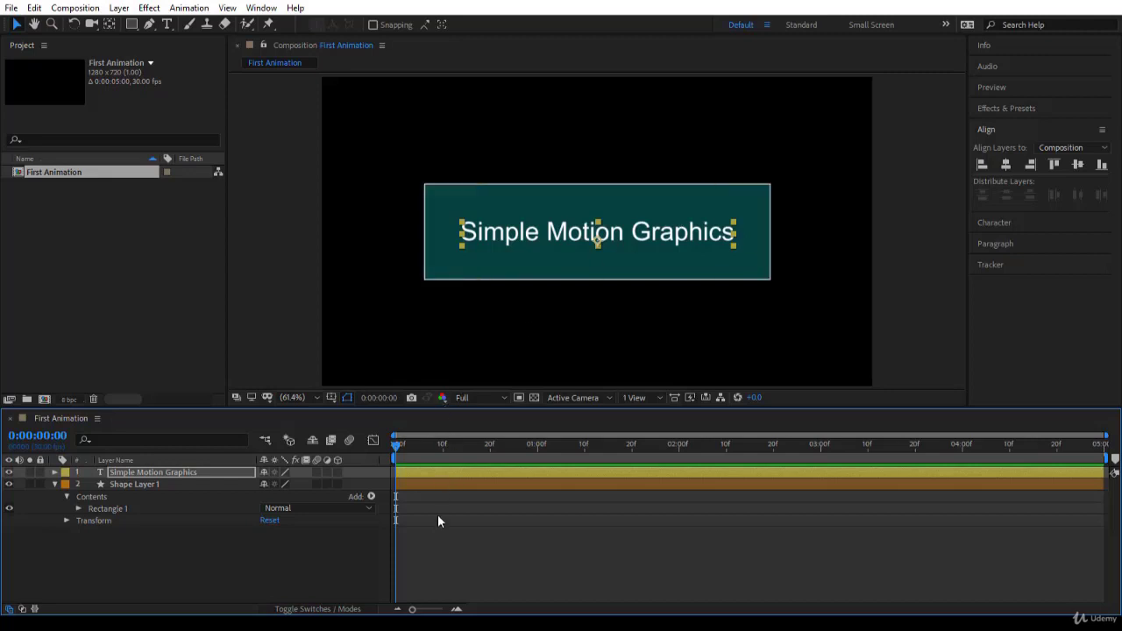
click(452, 552)
Reveal the text layer's Transform properties and enable Position keyframing at 0:00:00:00
click(166, 471)
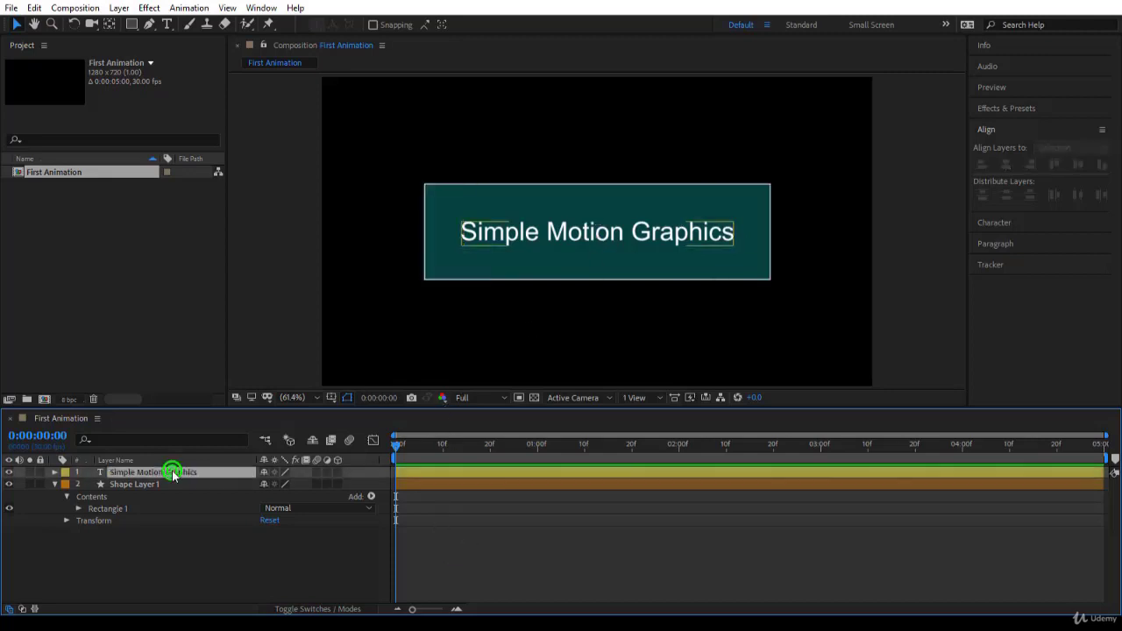
click(54, 472)
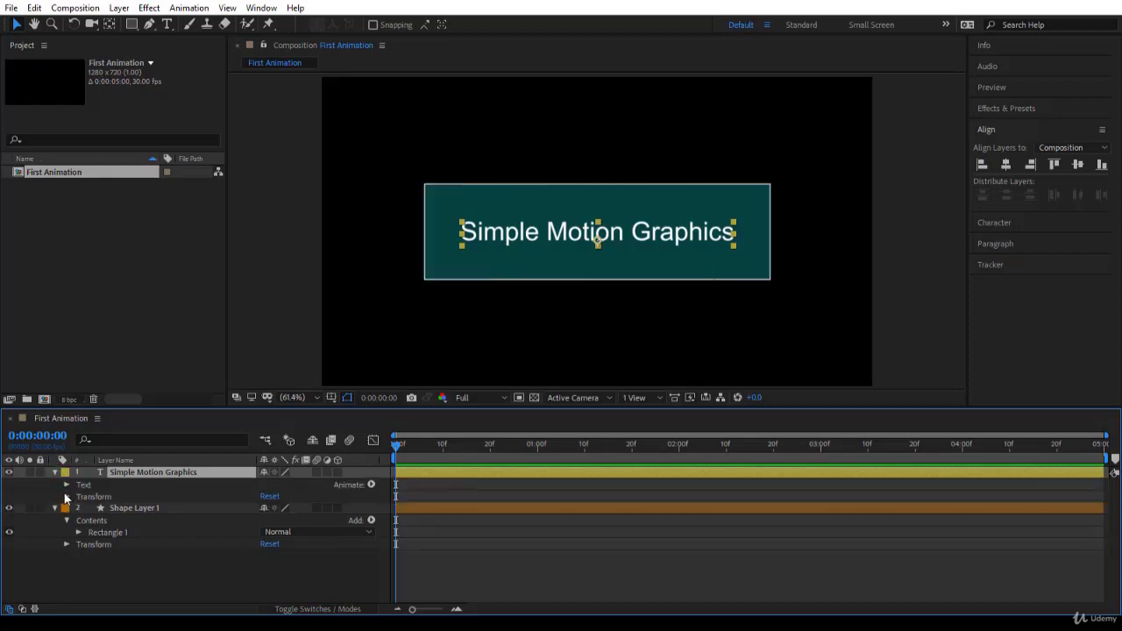
click(65, 497)
click(65, 497)
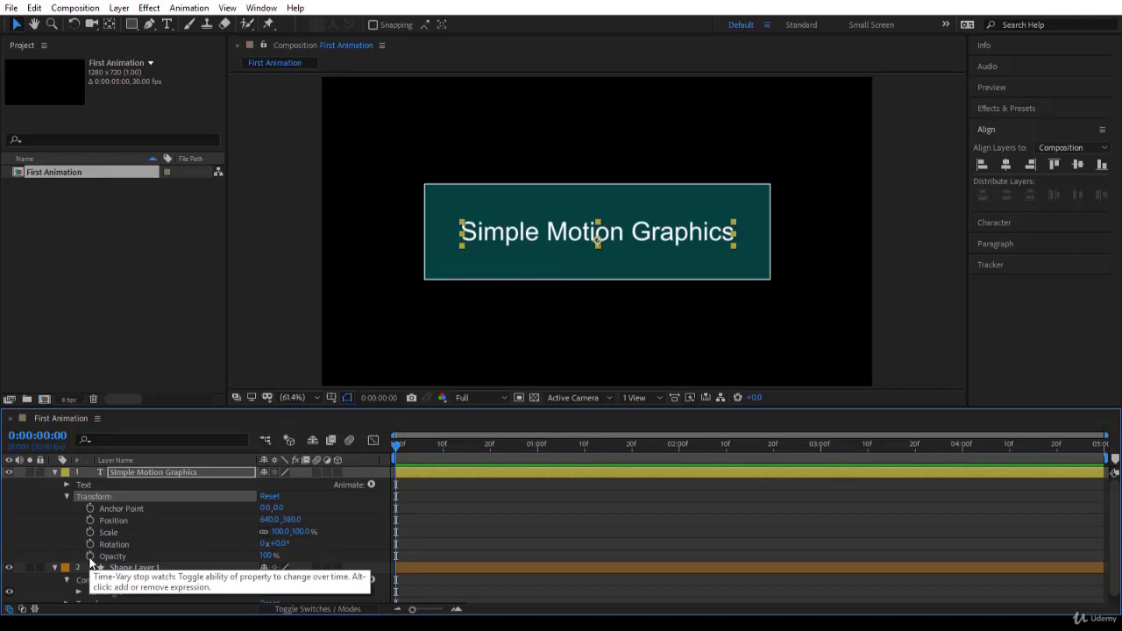
click(114, 520)
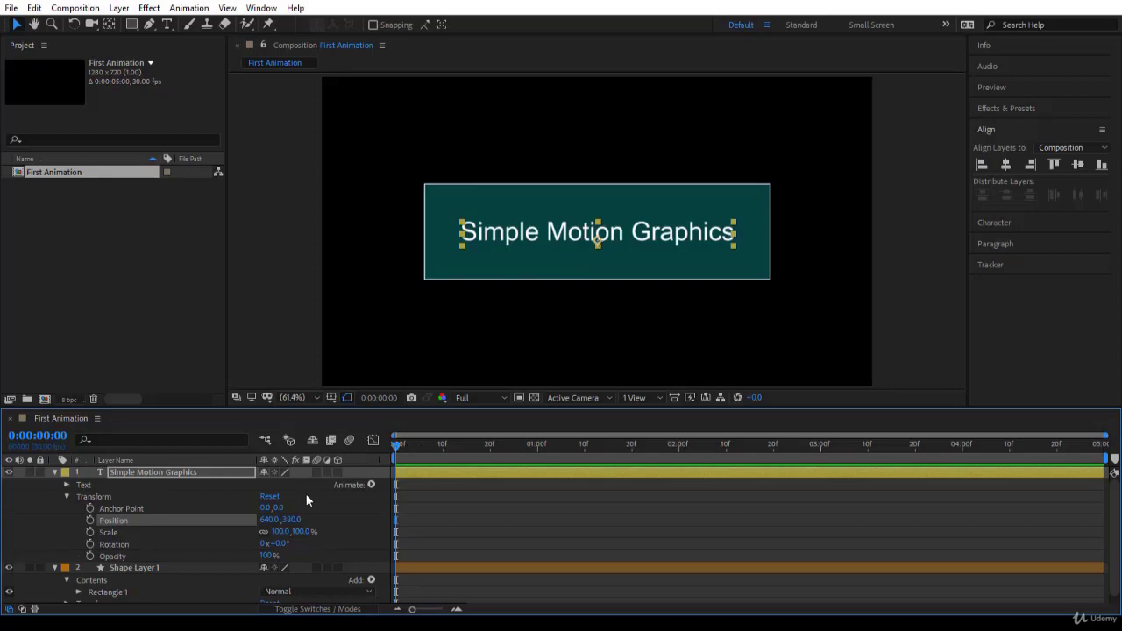
click(90, 519)
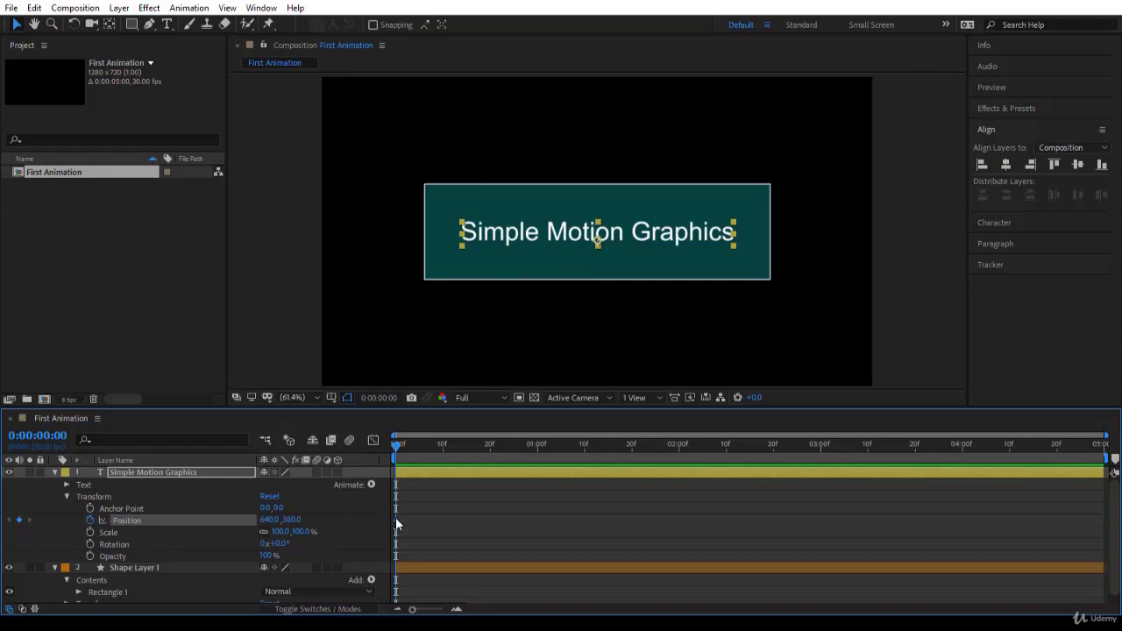
Scrub the timeline from the start to 0:00:00:22 and return to the first frame
mouse_move(398, 524)
click(397, 445)
mouse_move(397, 446)
mouse_down()
mouse_move(537, 456)
mouse_move(498, 449)
mouse_move(427, 462)
mouse_move(500, 448)
mouse_up()
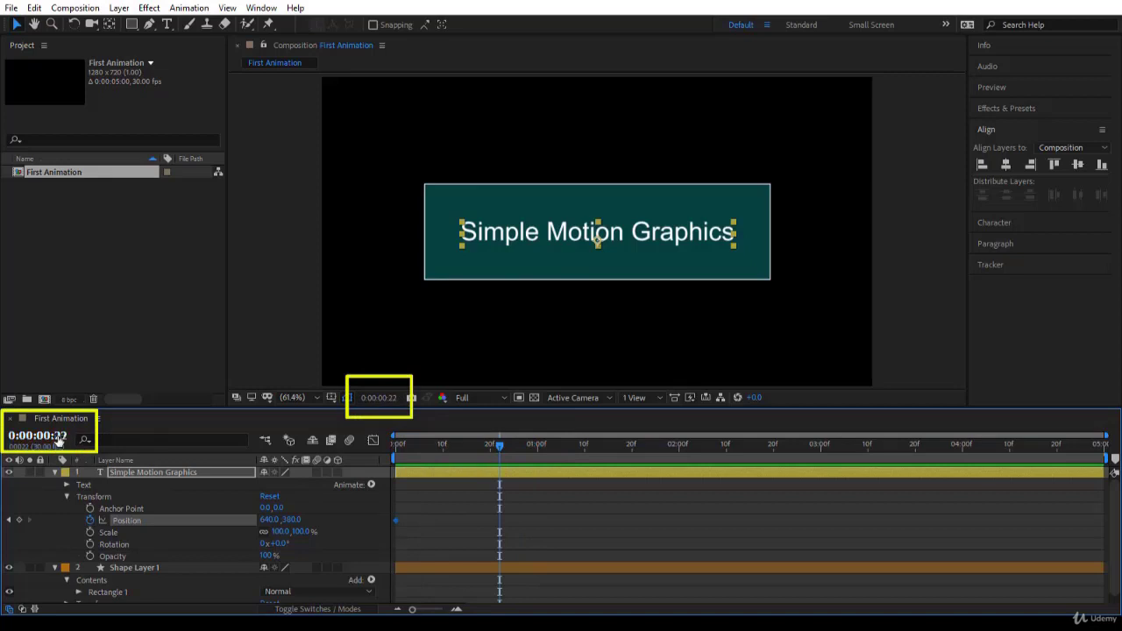
drag(500, 449, 392, 455)
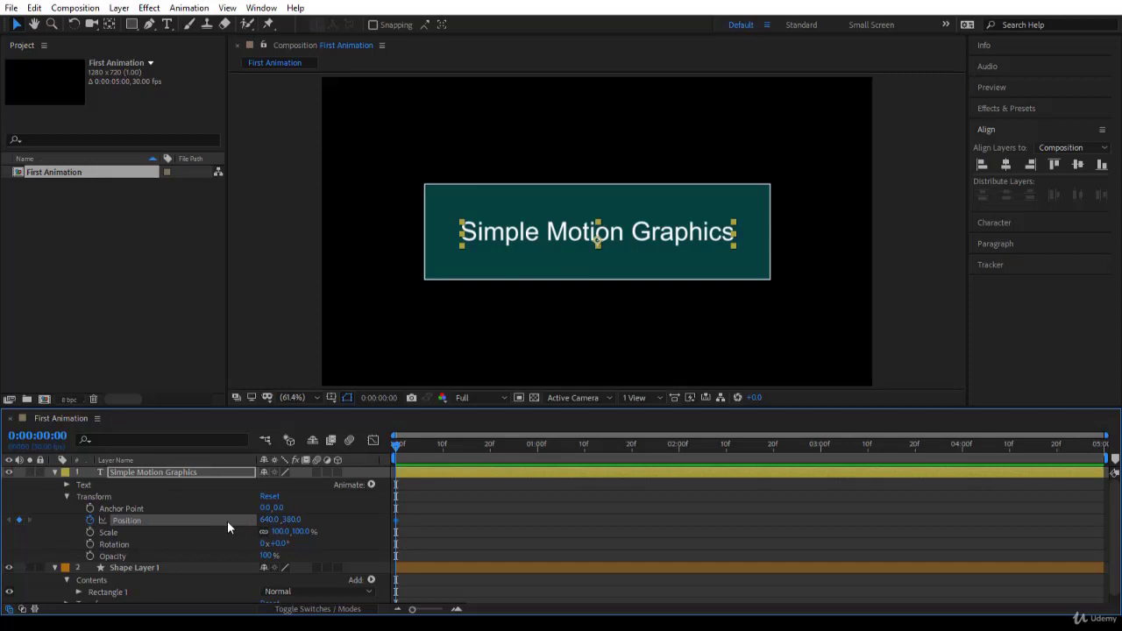
Set the text's vertical position at the first frame to about 779 so the title starts below the frame
click(494, 368)
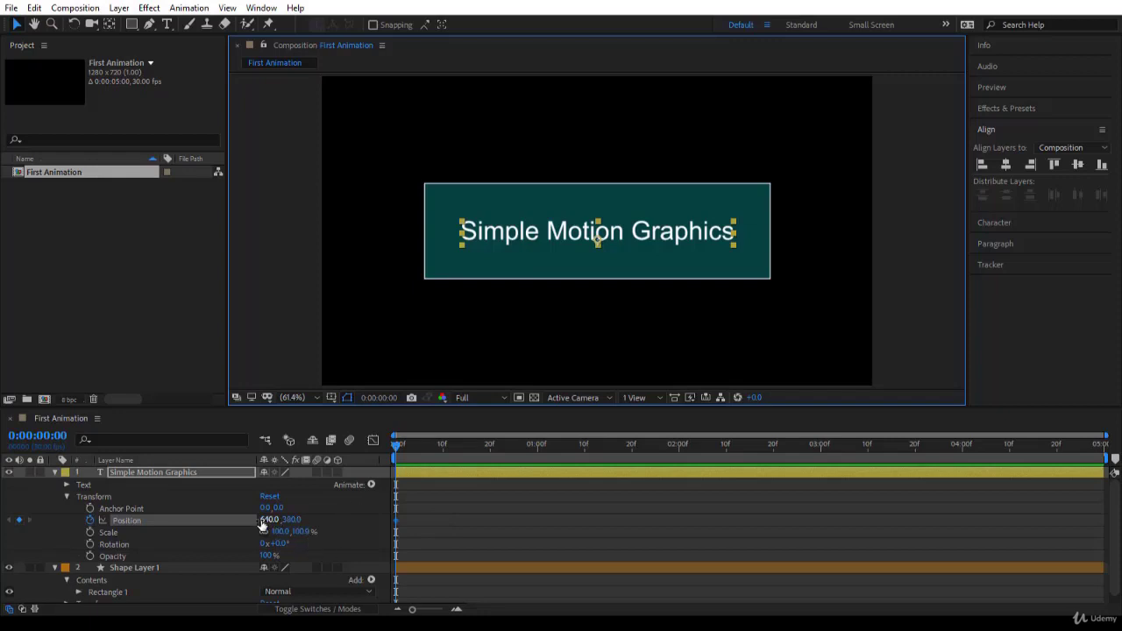
click(290, 521)
key(Return)
drag(290, 526, 578, 514)
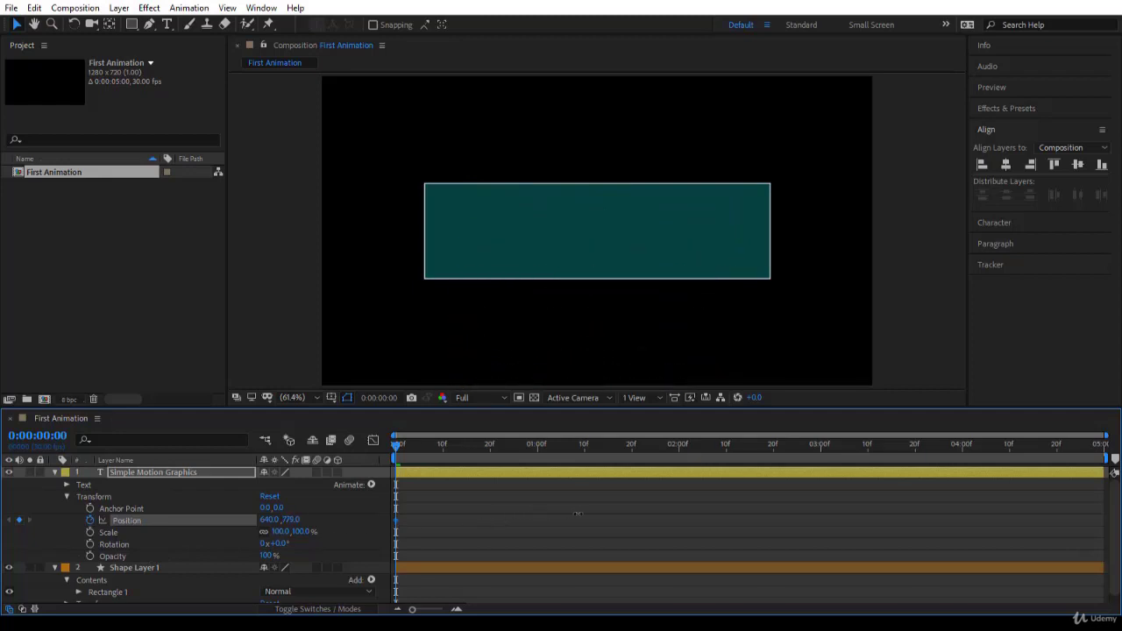
Select the title text sitting below the composition frame
click(544, 340)
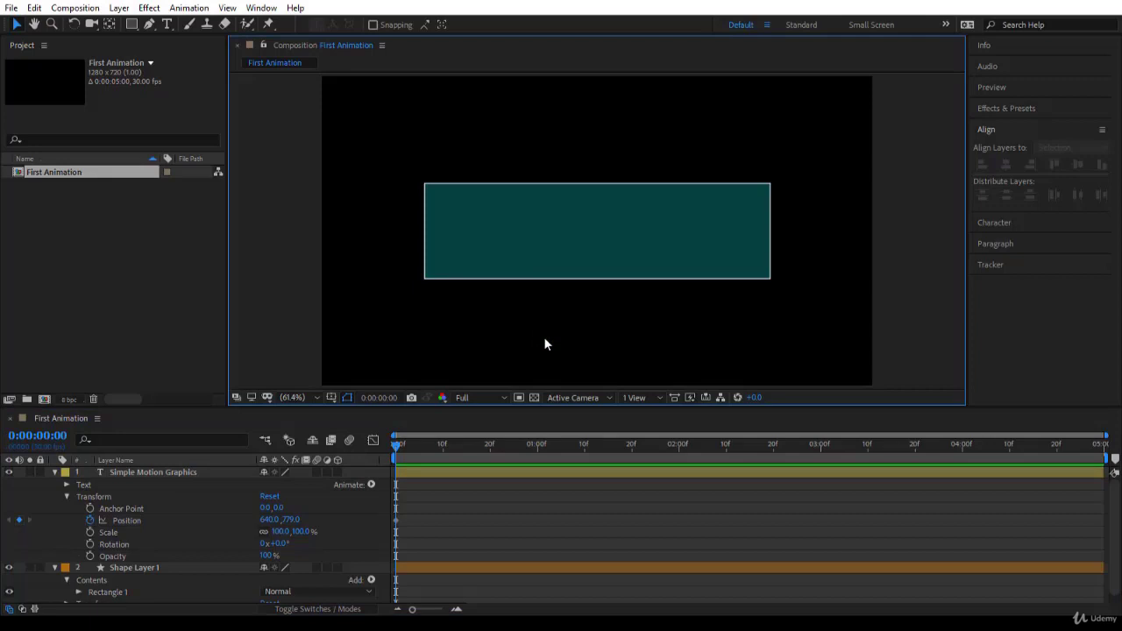
key(h)
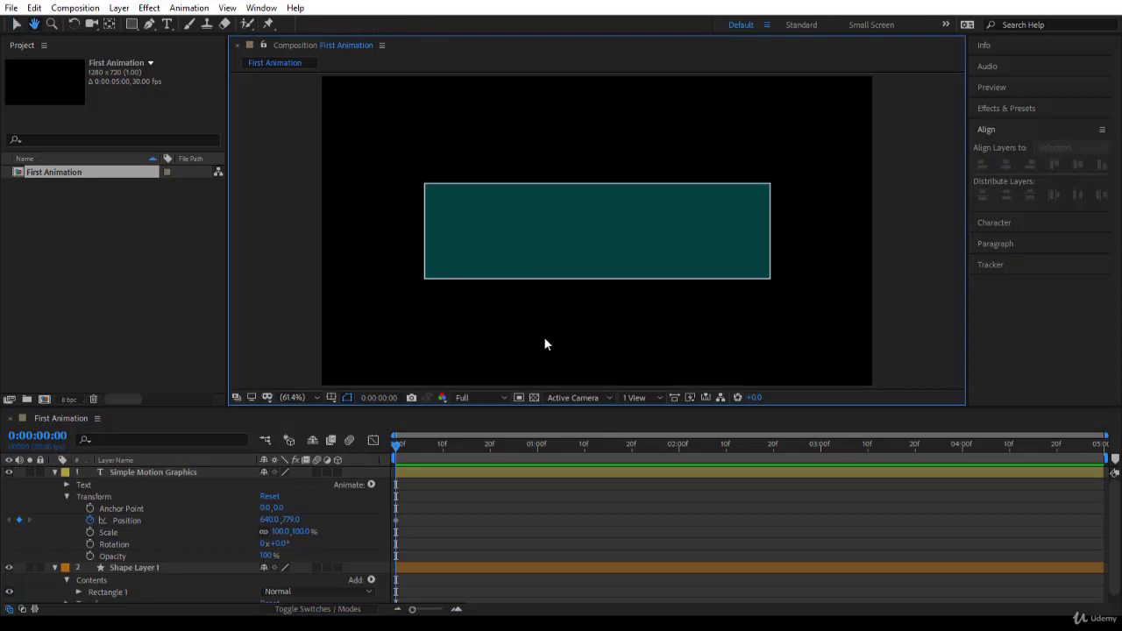
drag(543, 343, 540, 289)
key(v)
click(560, 354)
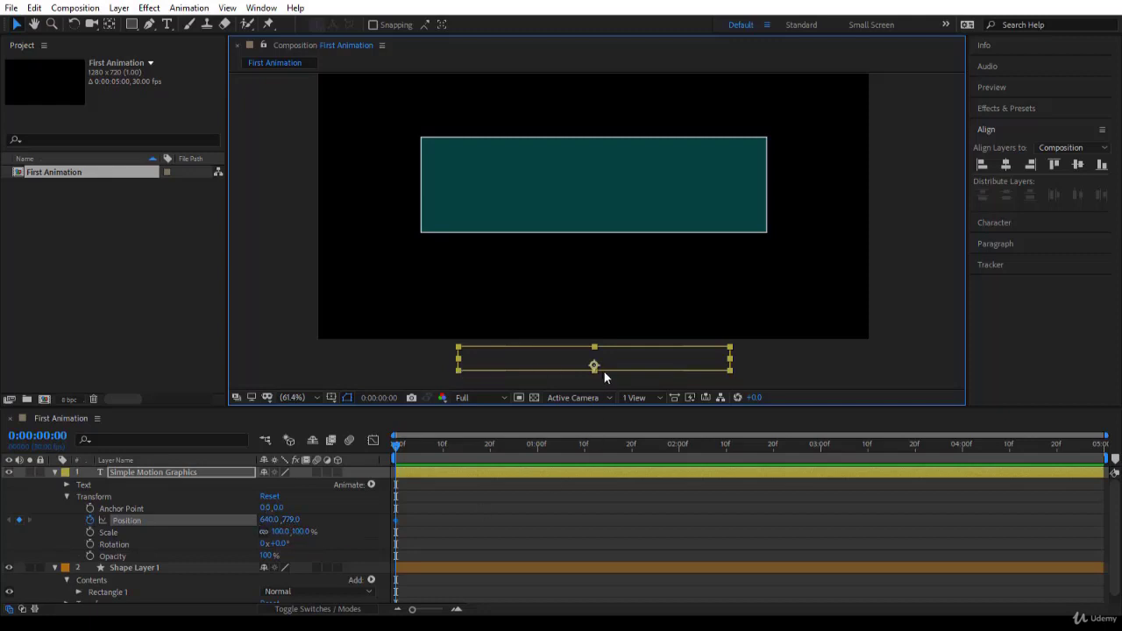
At 0:00:01:00, set the title's vertical position to about 371 so it lands inside the rectangle
click(425, 523)
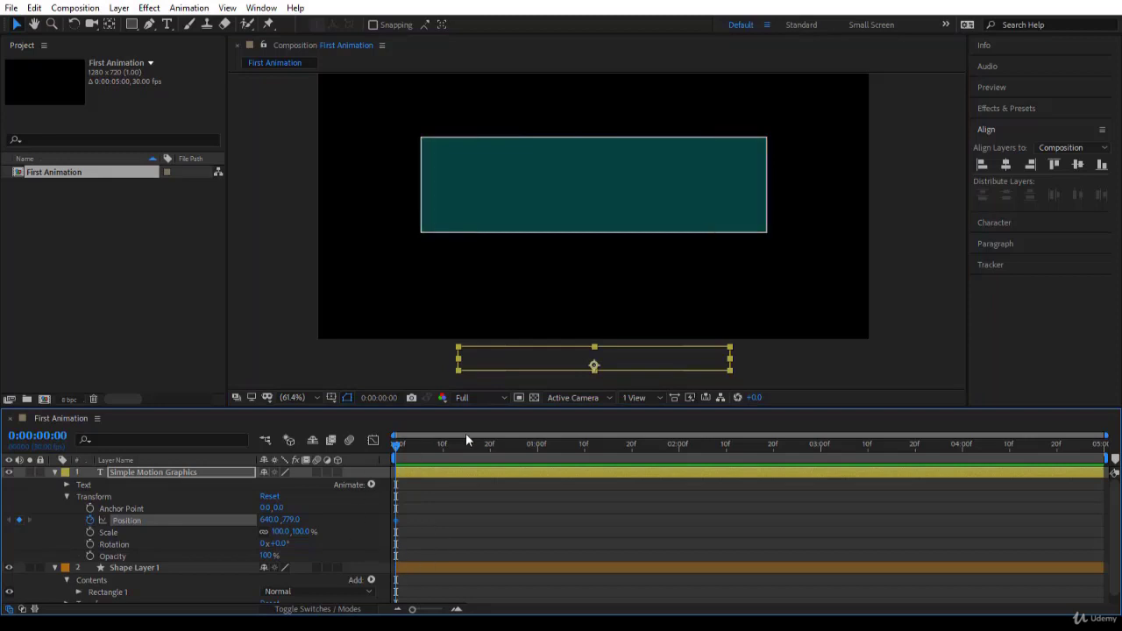
click(398, 446)
drag(398, 446, 538, 472)
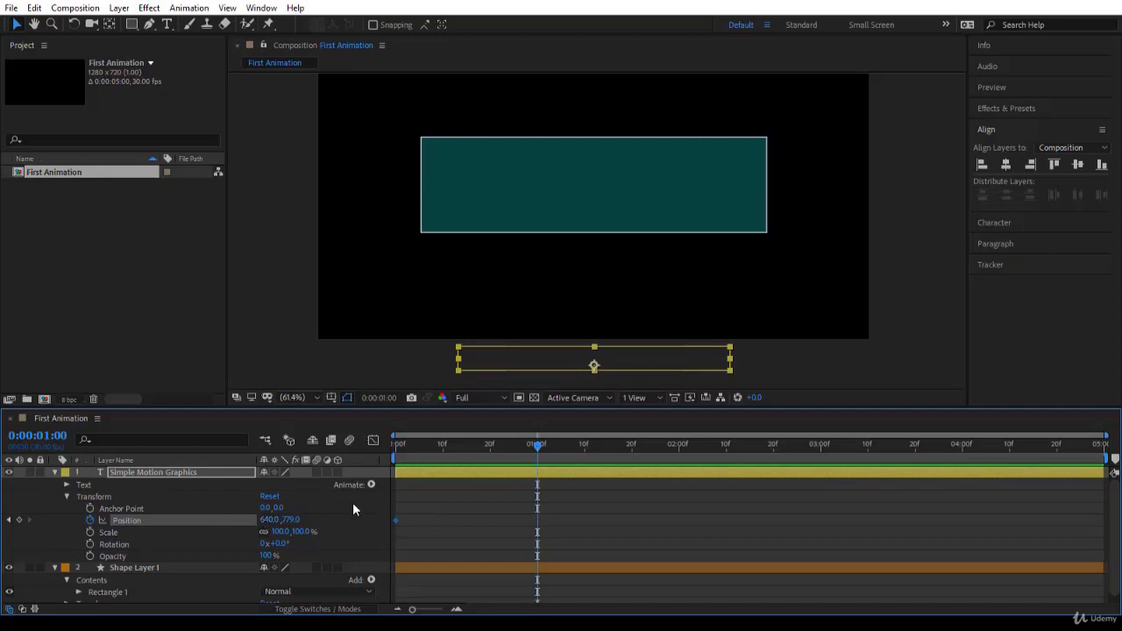
drag(286, 522, 68, 526)
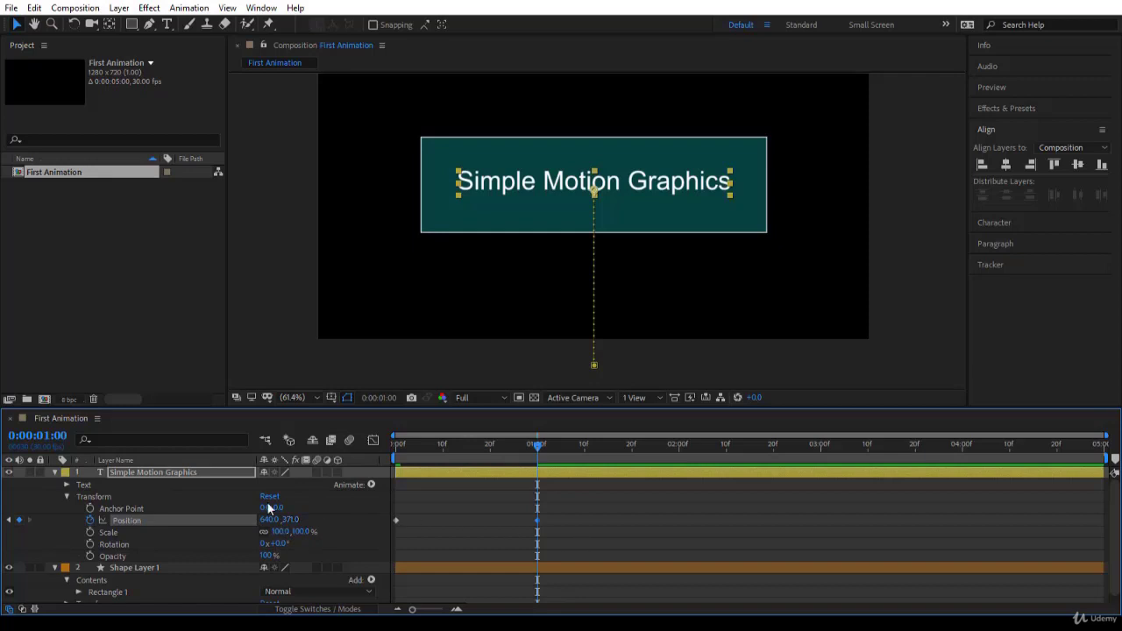
Jump back and forth between the title's two Position keyframes to check its start and end placement
click(9, 522)
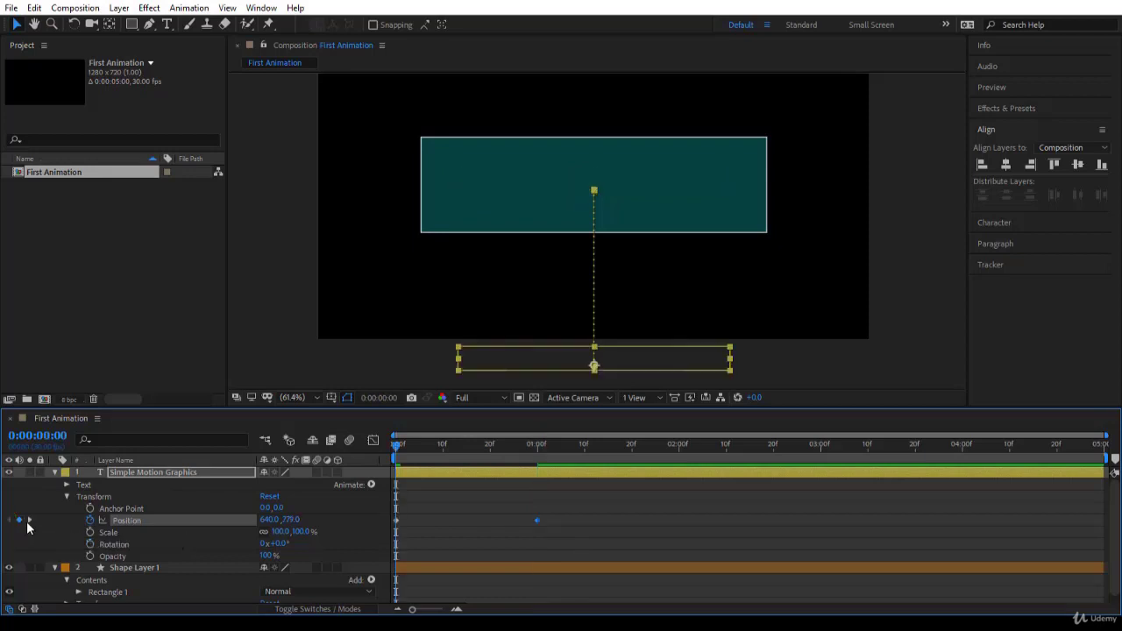
click(30, 522)
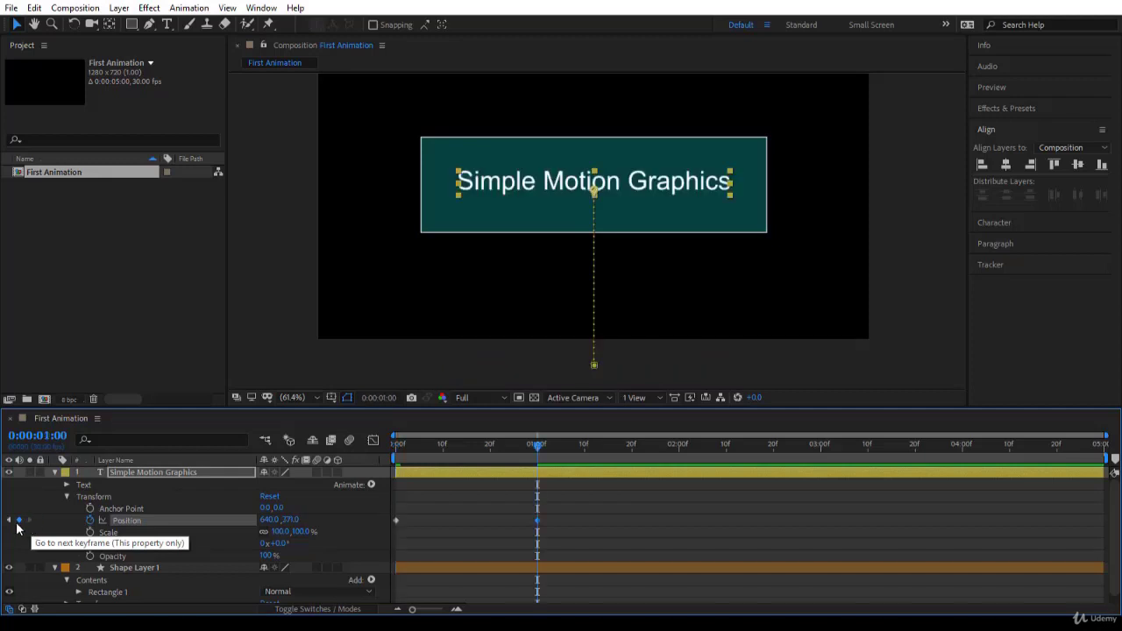
click(9, 522)
click(29, 521)
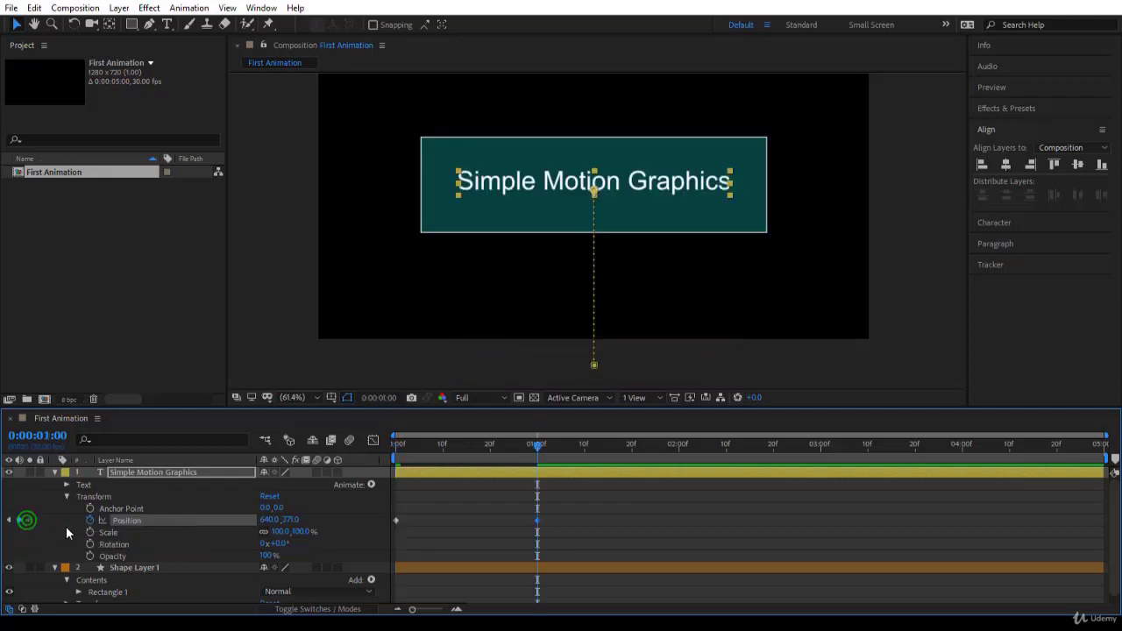
Scrub the title's rise, play it from the first frame, and return to 0:00:00:00
drag(537, 446, 439, 449)
key(Home)
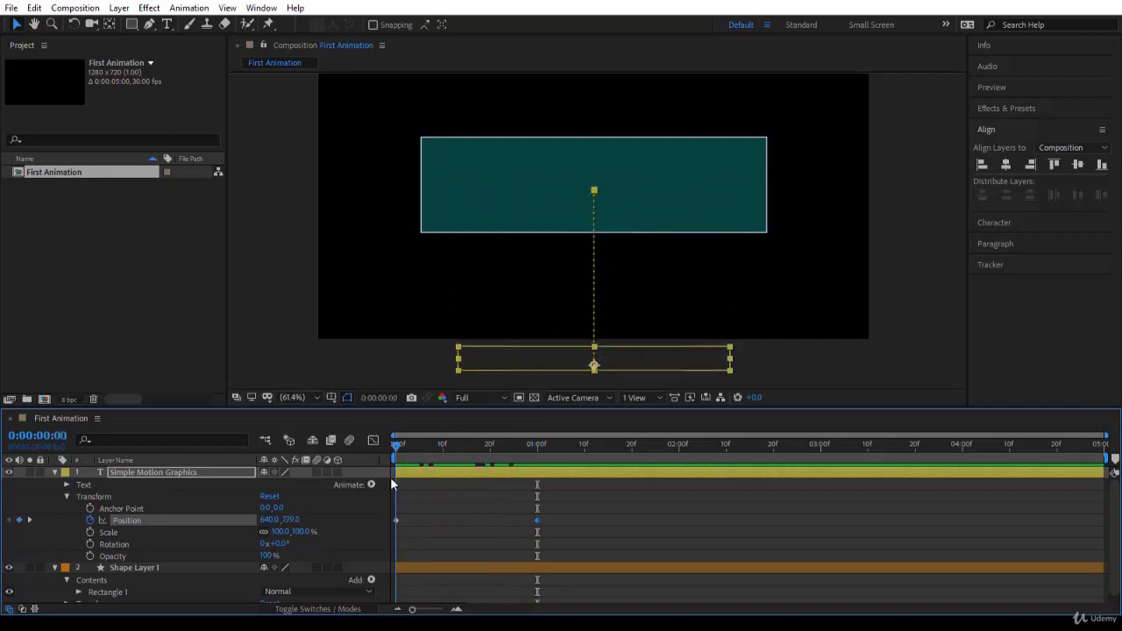
key(space)
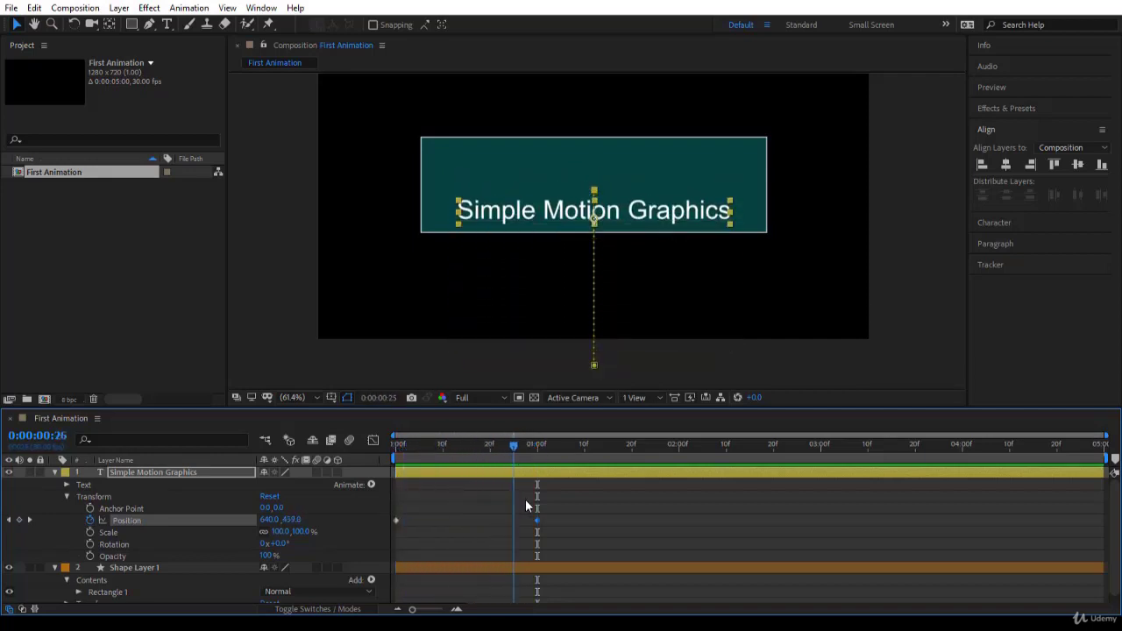
drag(539, 513, 395, 542)
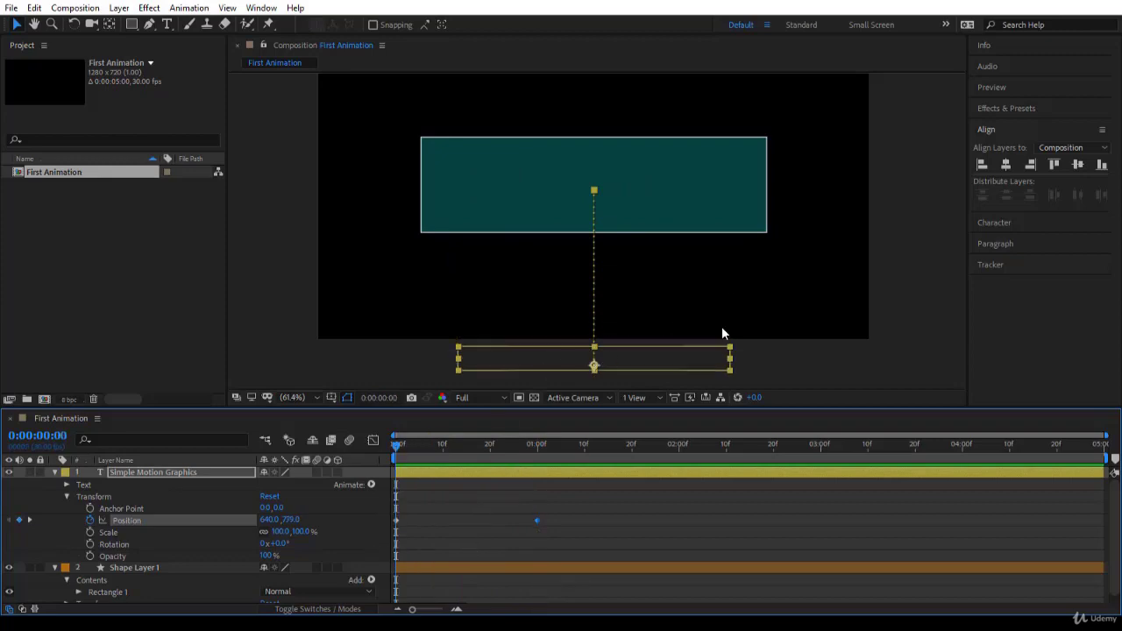
Show the preview settings, shrink them to just the playback controls, and play the animation
click(992, 87)
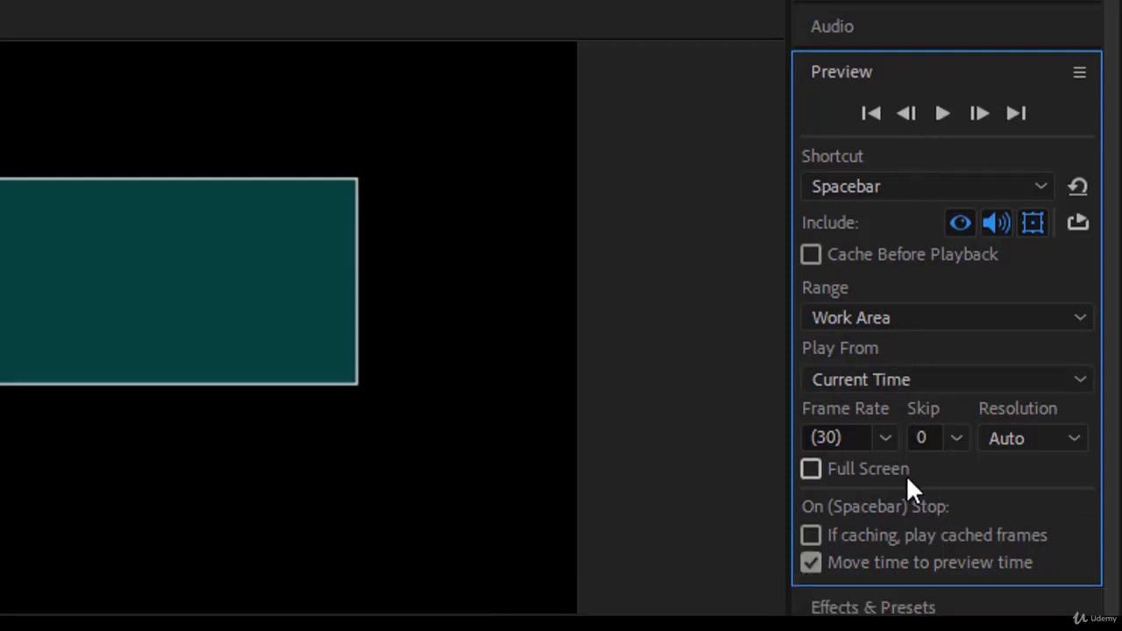
drag(889, 583, 864, 143)
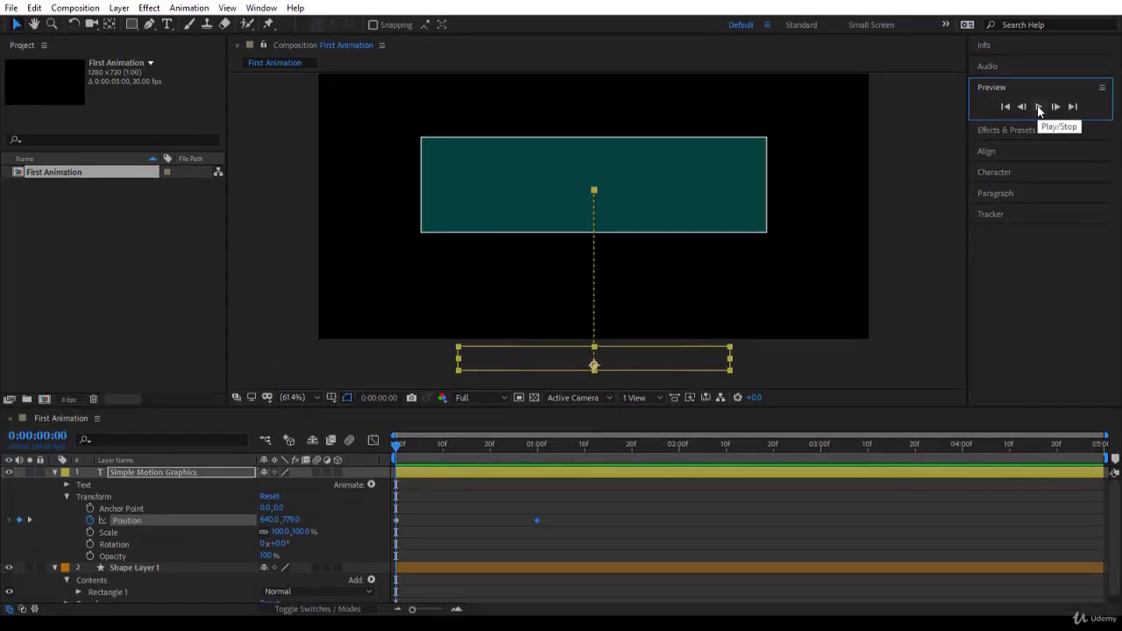
click(1039, 107)
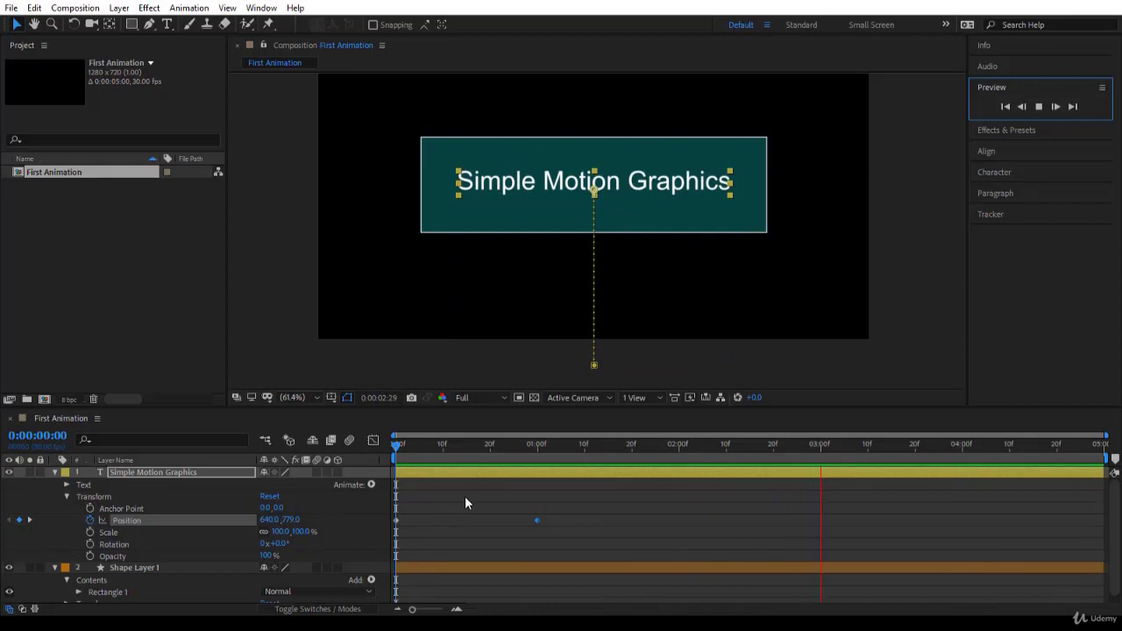
Deselect all layers and replay the animation from the first frame
key(ctrl+shift+a)
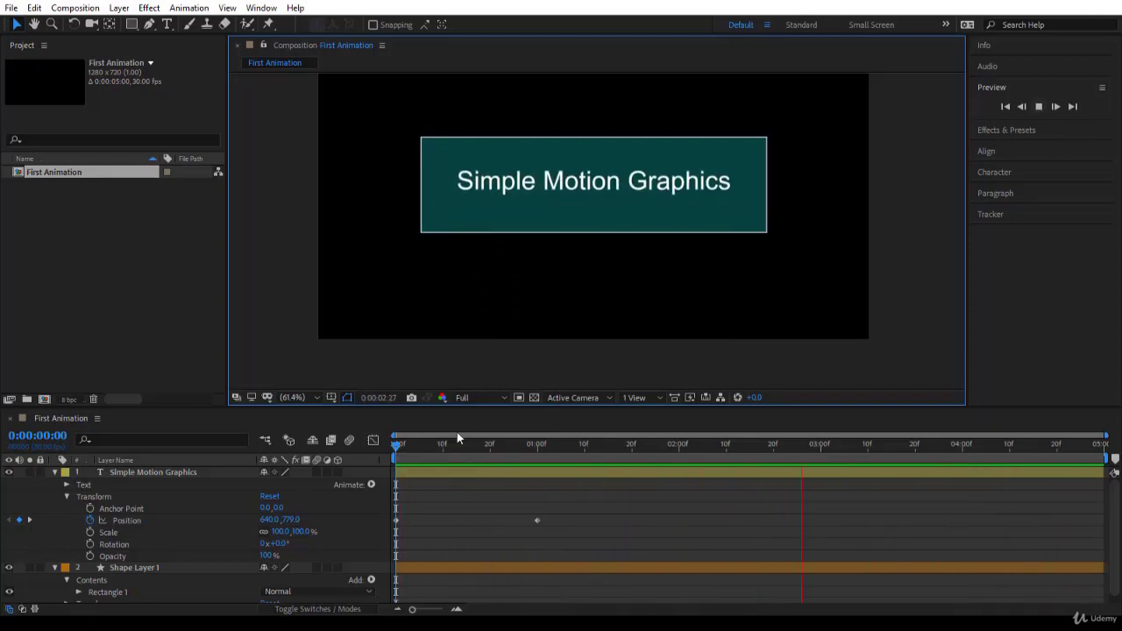
click(397, 446)
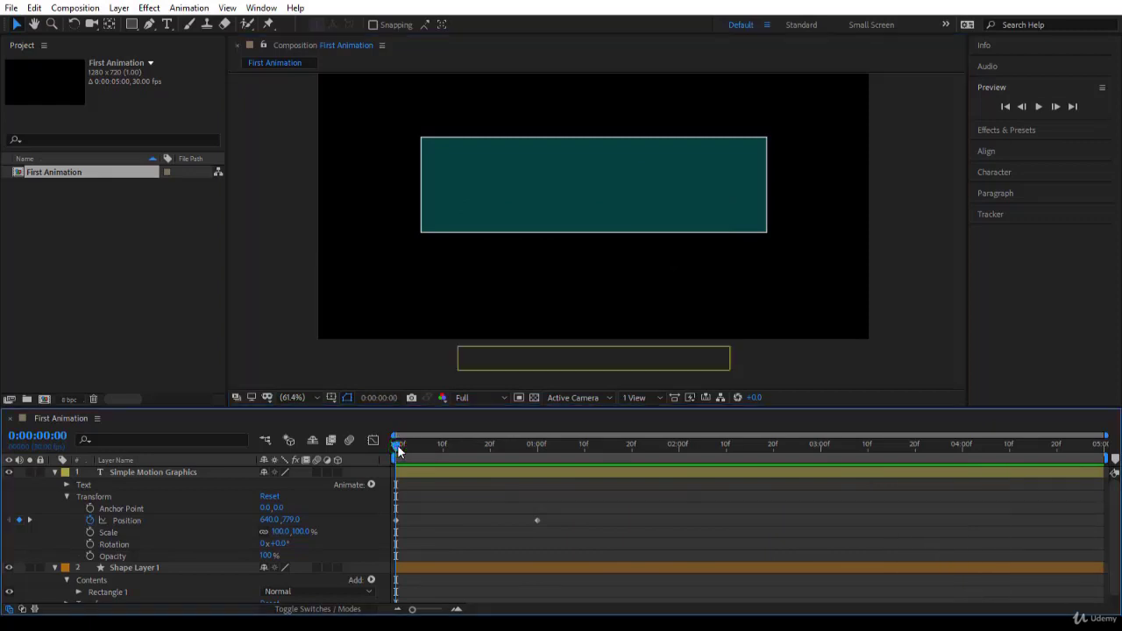
key(space)
key(space)
Select the teal rectangle and reveal its layer's Transform properties down to Opacity
click(439, 196)
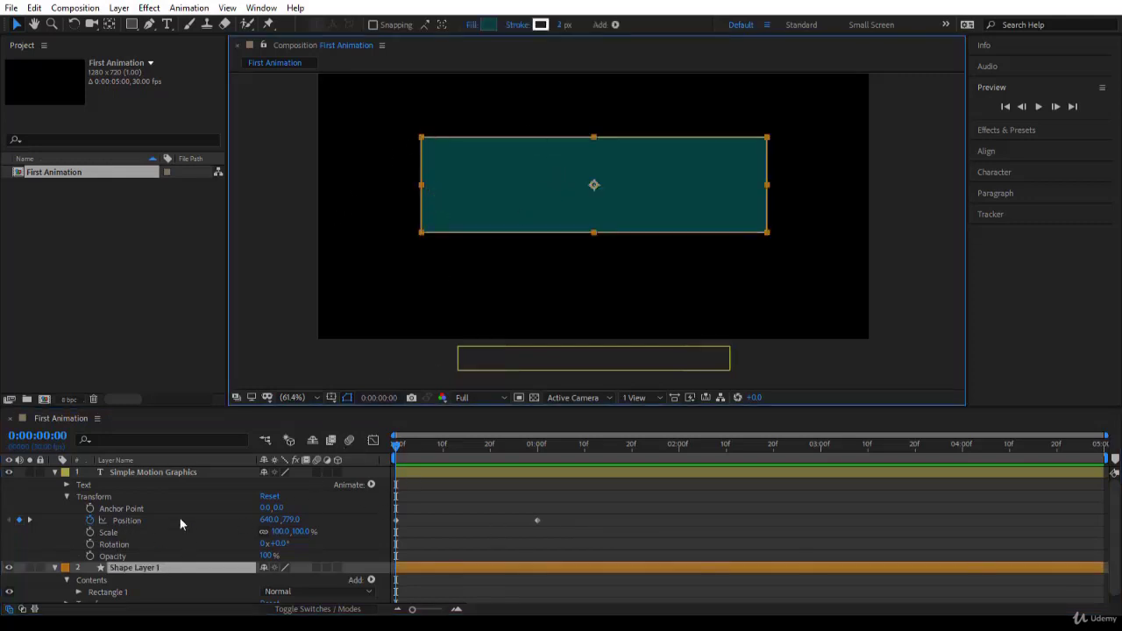
scroll(136, 577, down, 1)
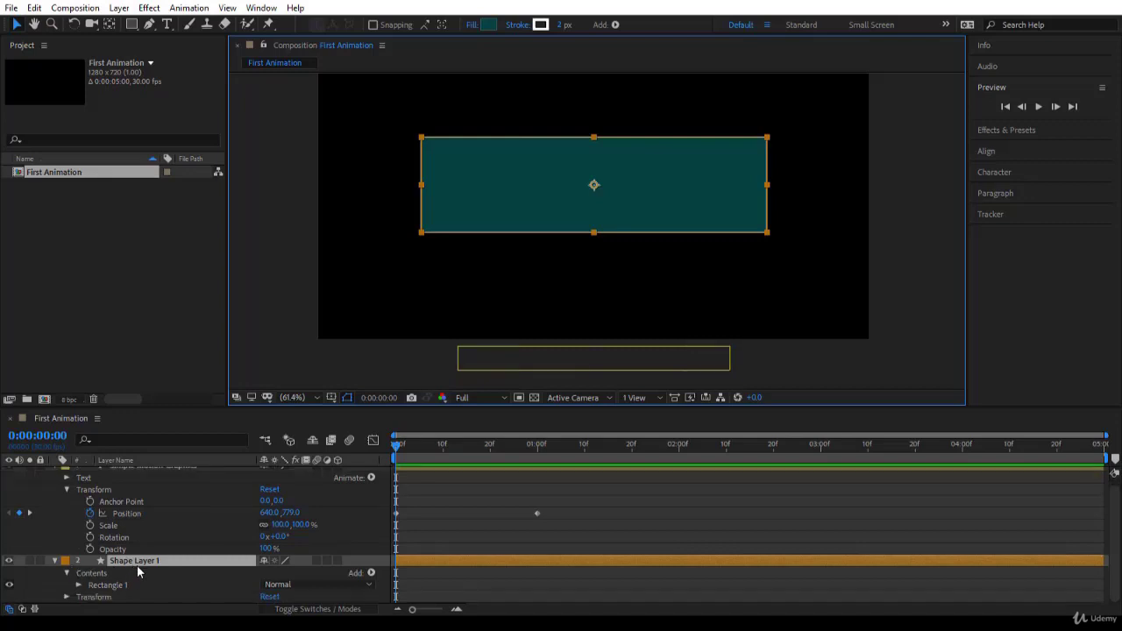
scroll(138, 565, up, 1)
scroll(137, 566, down, 1)
scroll(137, 565, up, 1)
scroll(138, 565, down, 1)
click(67, 597)
scroll(180, 553, down, 3)
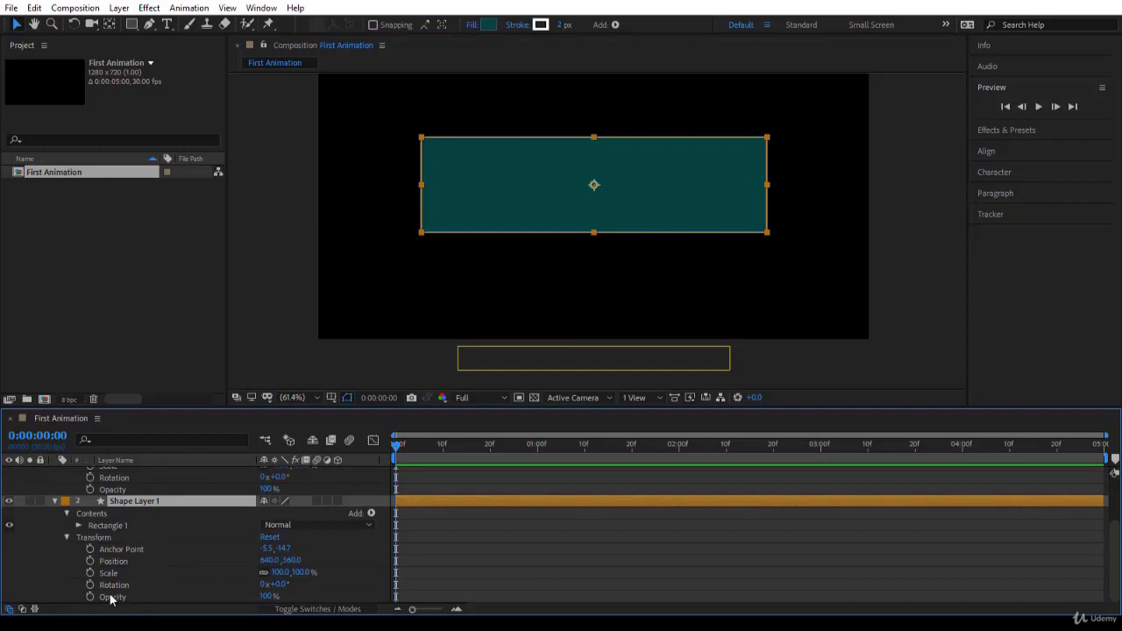
Try lowering the rectangle's opacity to about 9% and restore it to 100%
drag(269, 597, 167, 597)
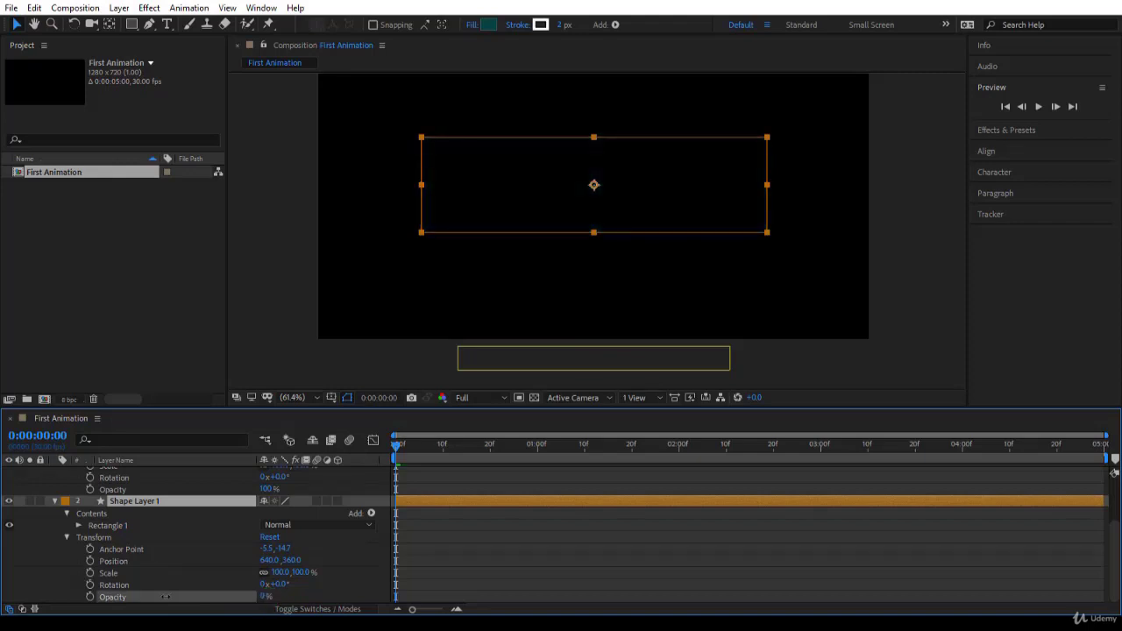
drag(166, 597, 356, 587)
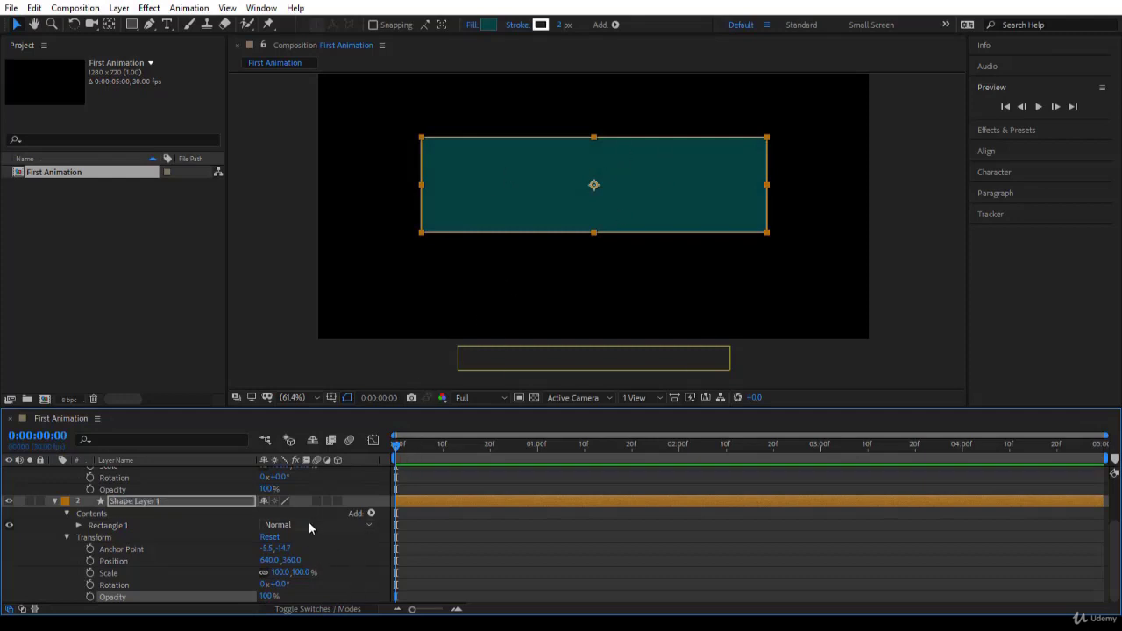
Keyframe the rectangle's Opacity at 100% at 0:00:01:00 and at 0% at 0:00:00:00
drag(396, 444, 538, 467)
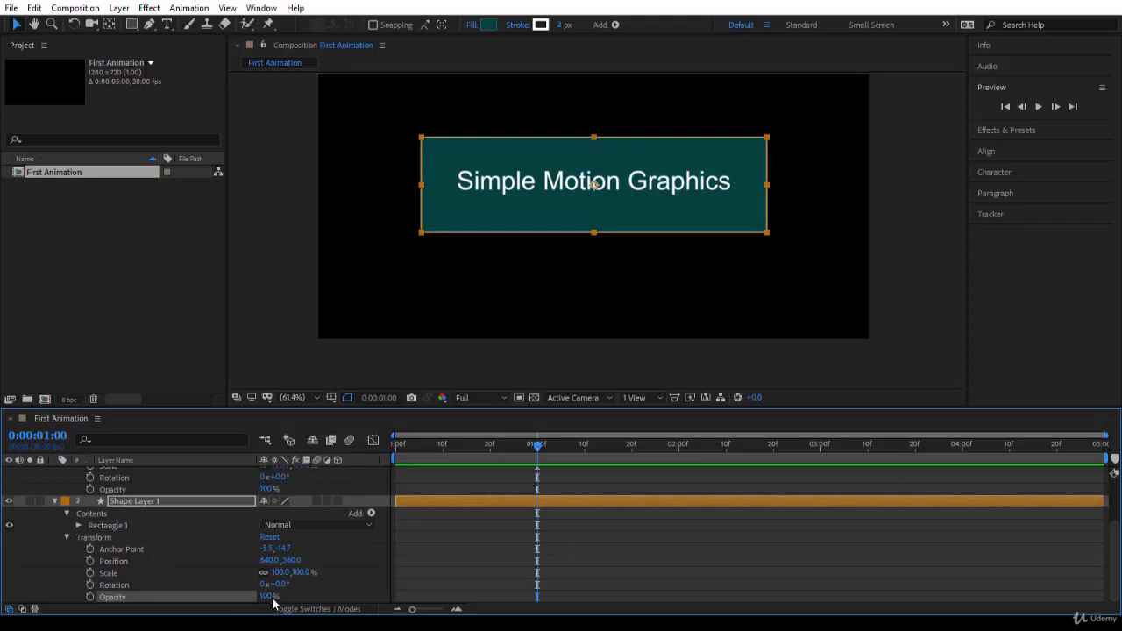
click(89, 597)
drag(537, 445, 386, 469)
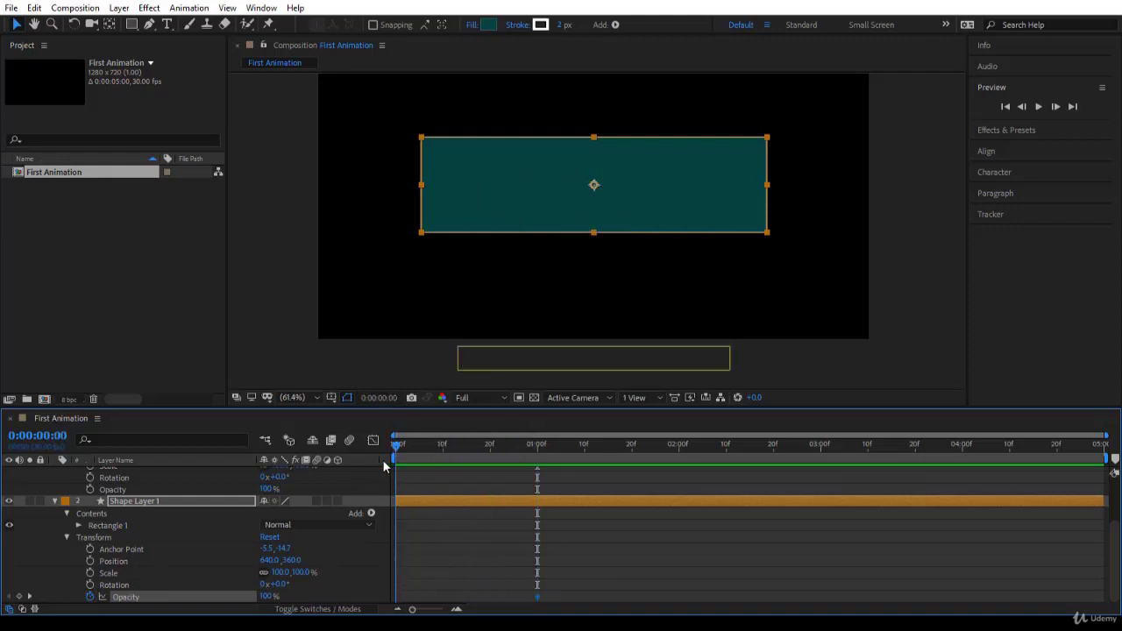
click(266, 597)
drag(269, 599, 196, 602)
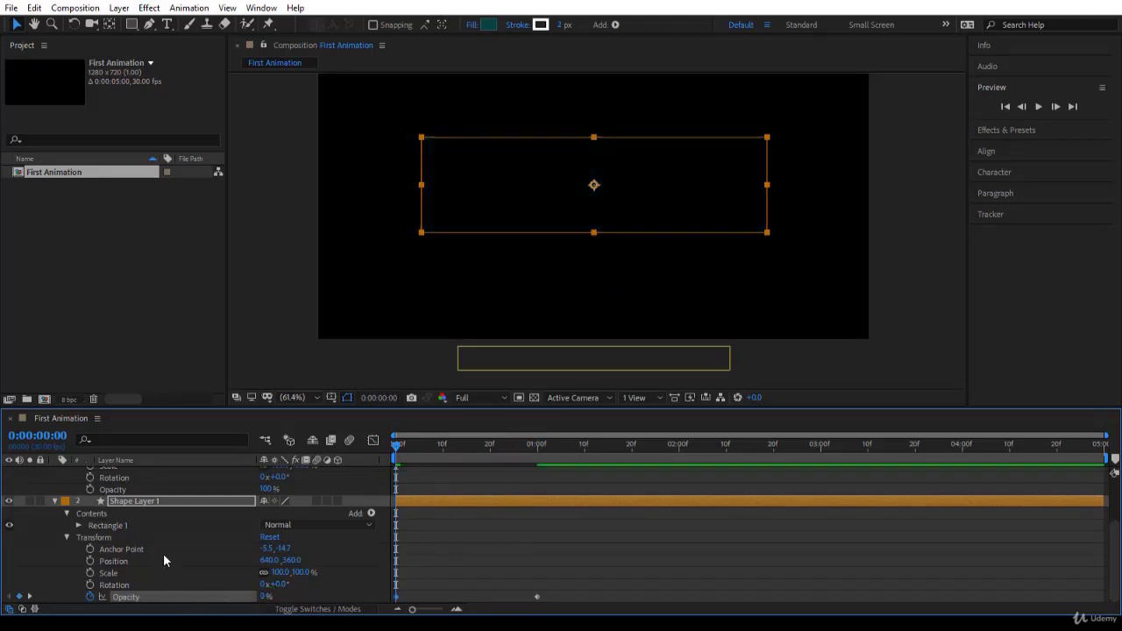
Review the rectangle's fade-in by moving to its end keyframe and playing the composition from the first frame
click(29, 597)
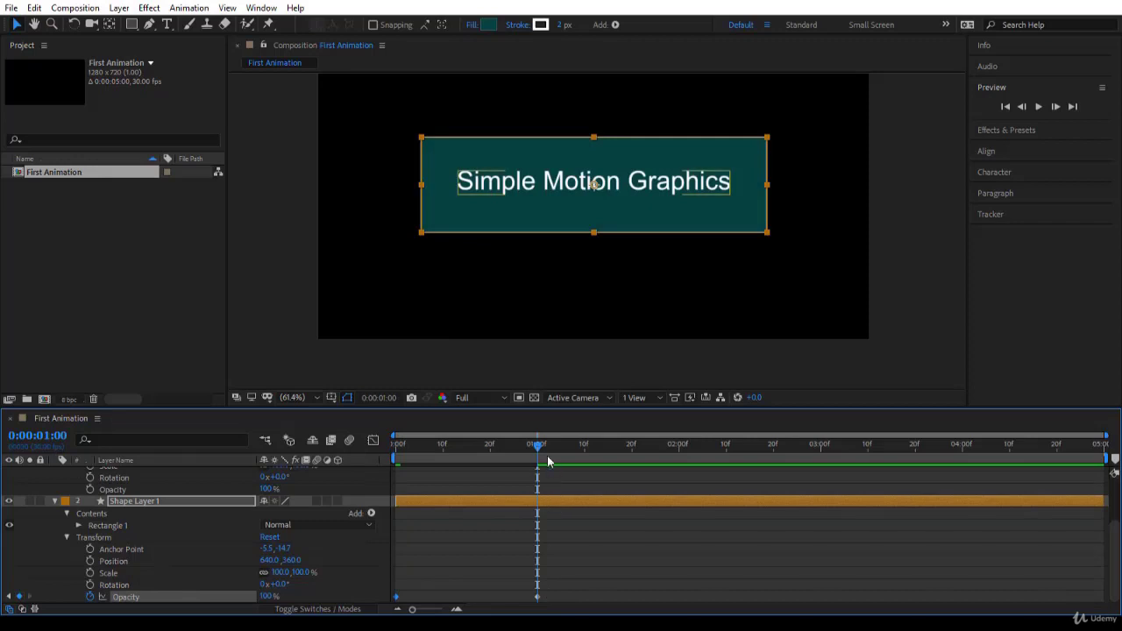
drag(538, 451, 536, 478)
key(Home)
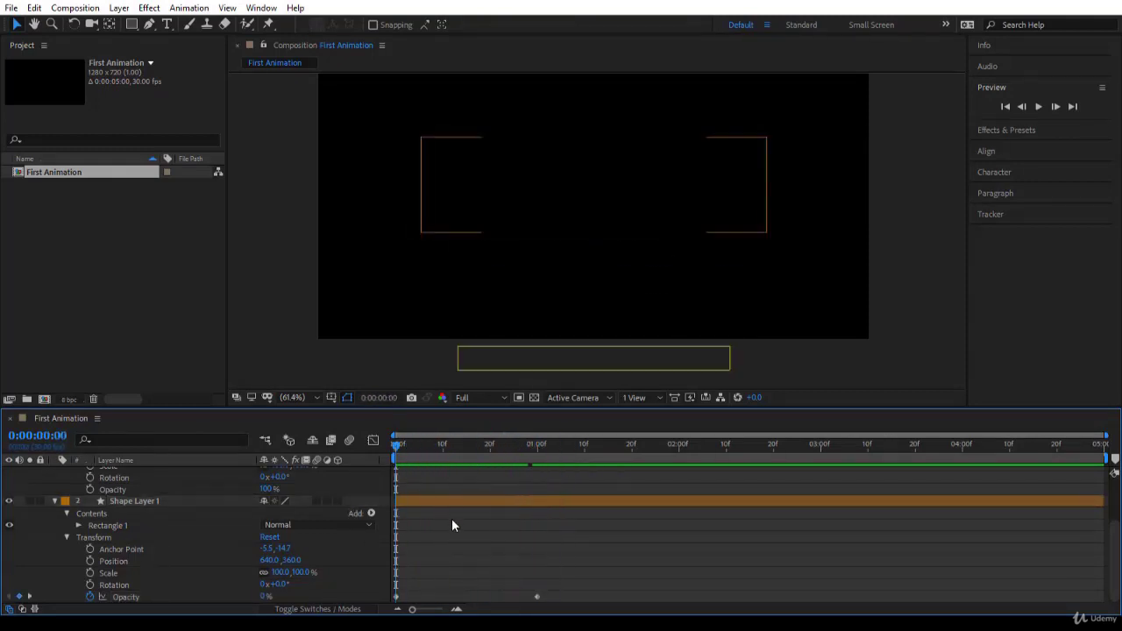
key(space)
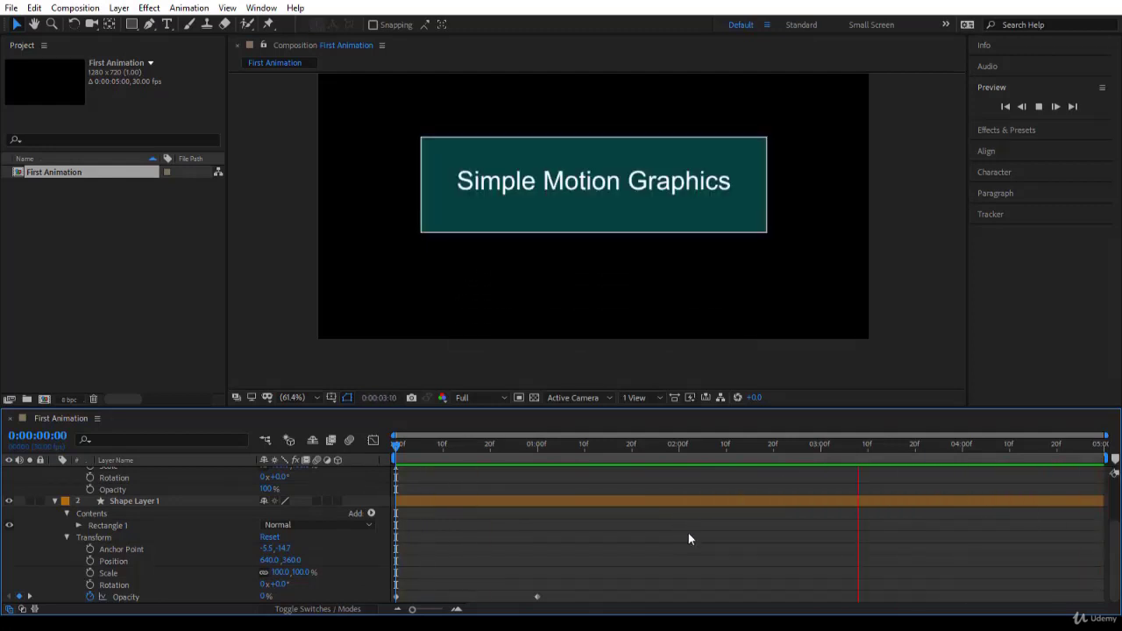
click(392, 447)
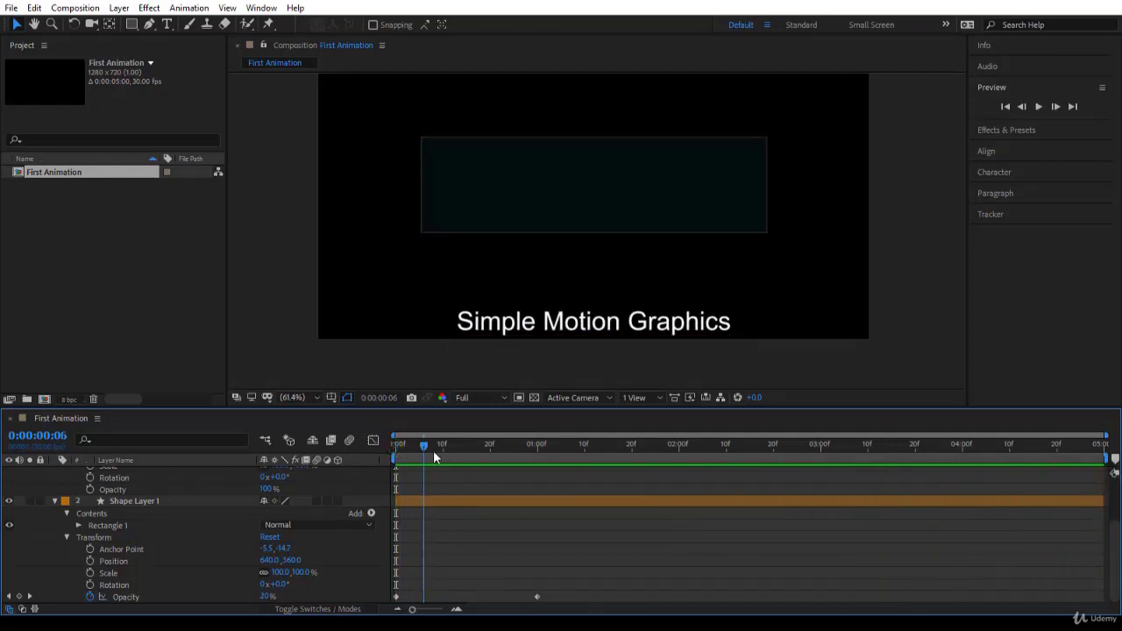
key(space)
Examine how the title's motion path points correspond to its Position keyframes by selecting the end and start points
scroll(165, 502, up, 3)
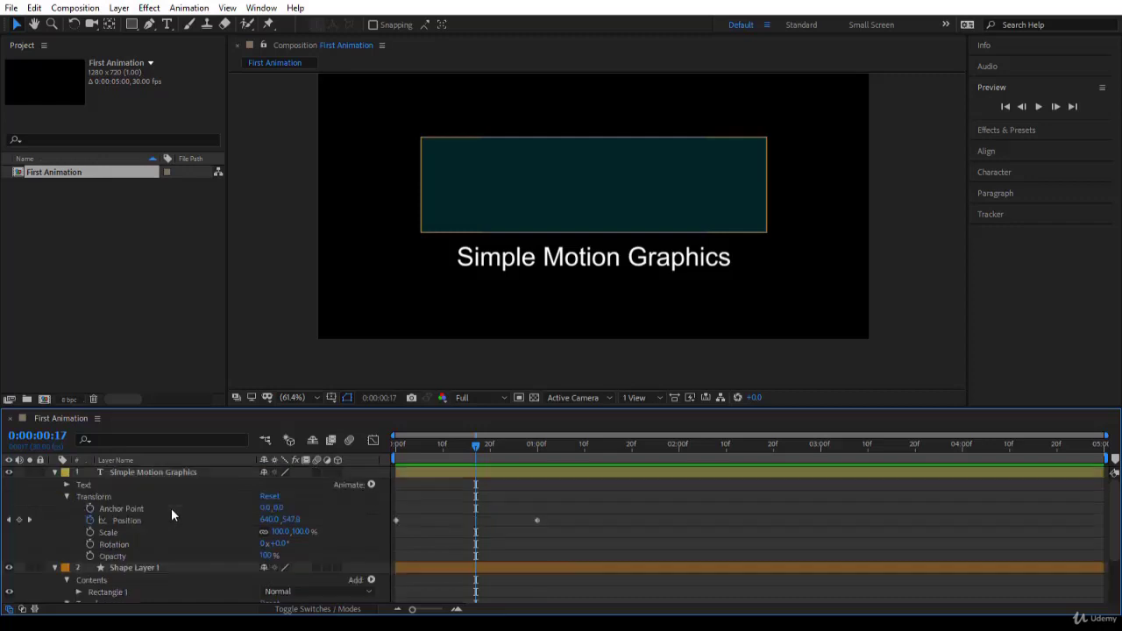
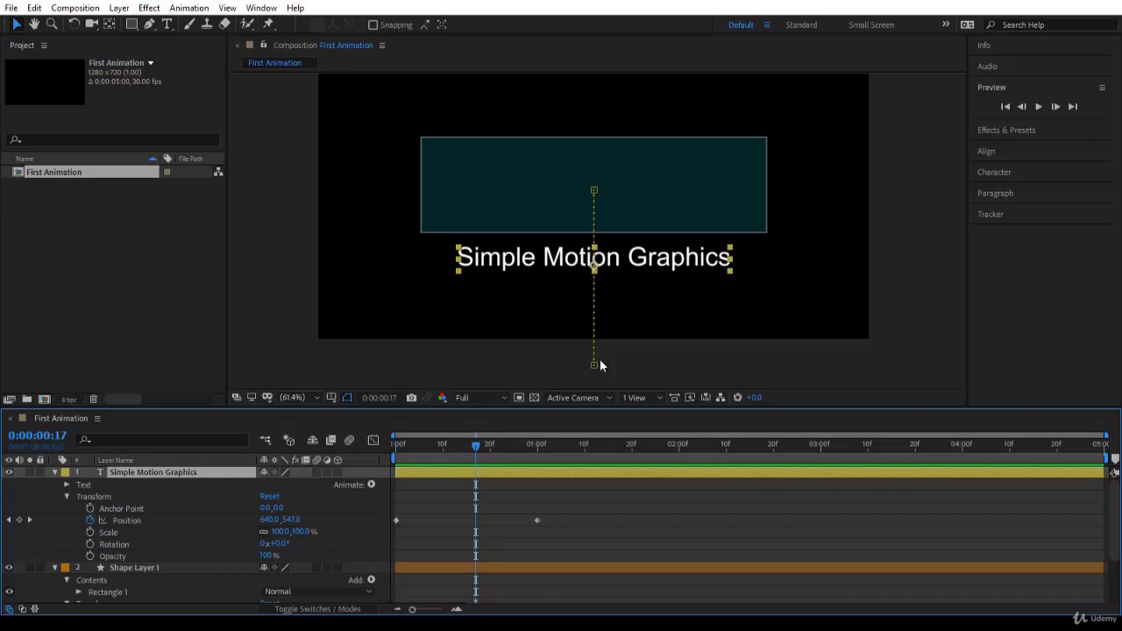
click(143, 520)
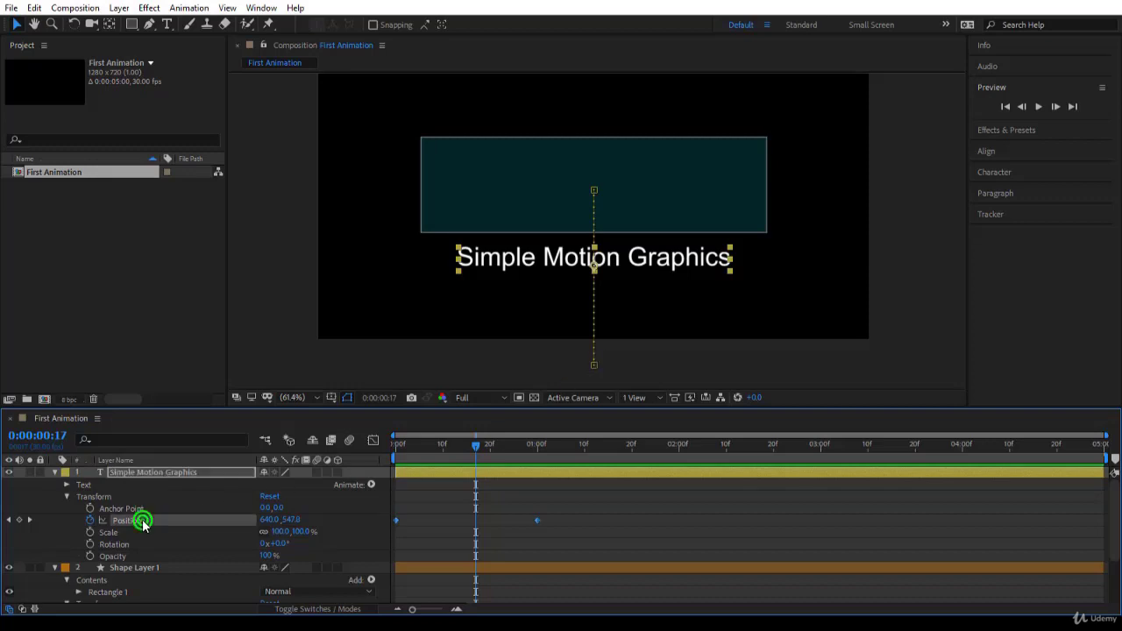
click(546, 519)
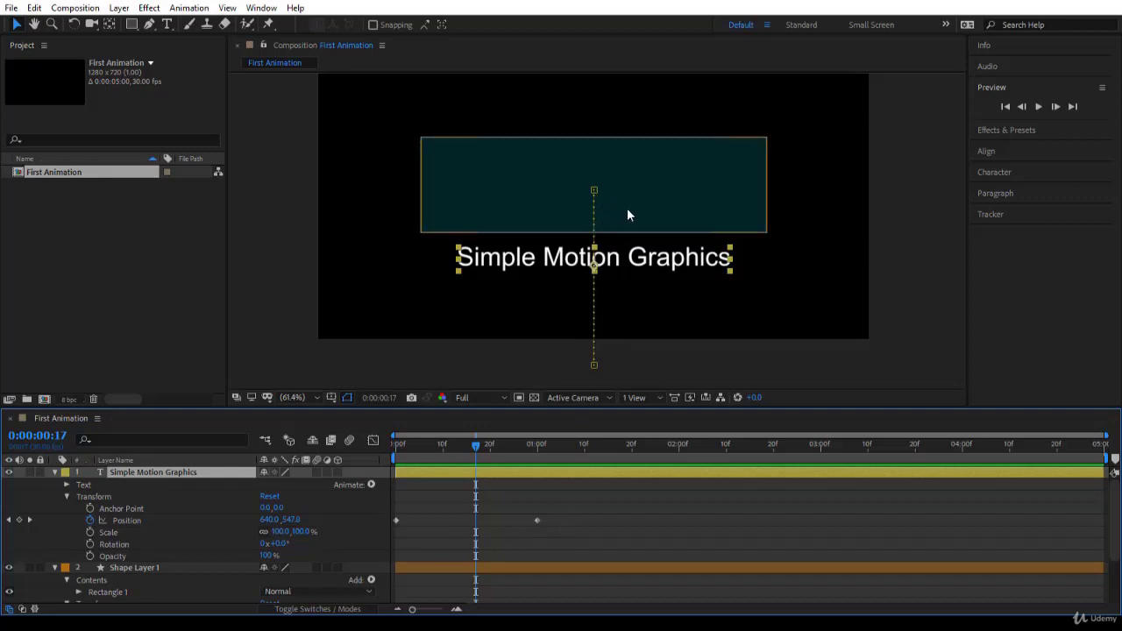
click(594, 190)
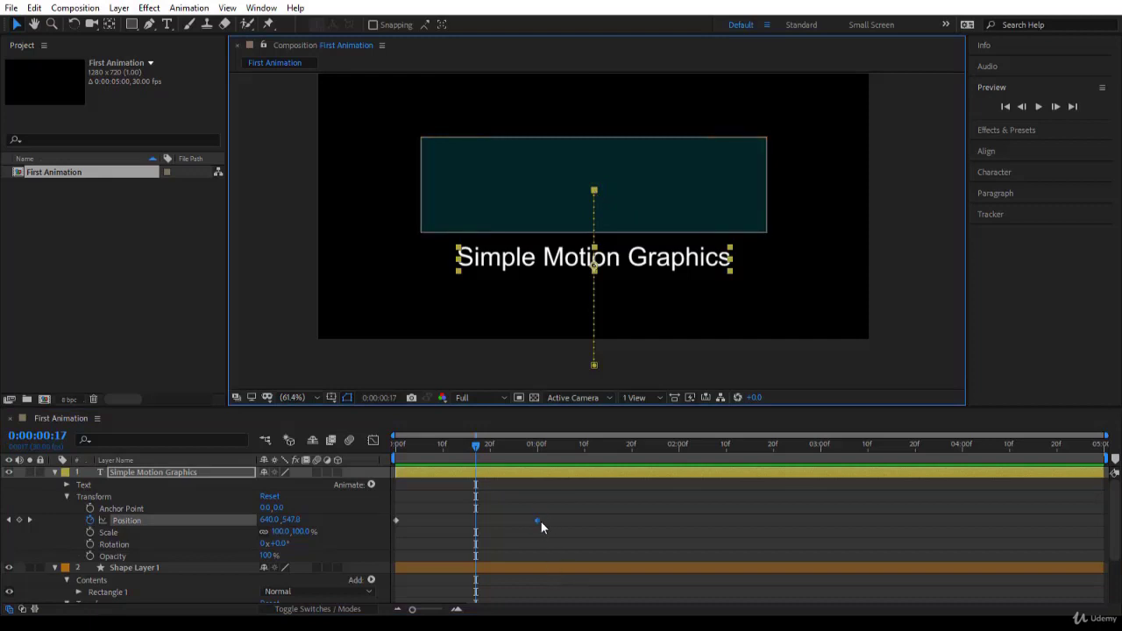
click(595, 365)
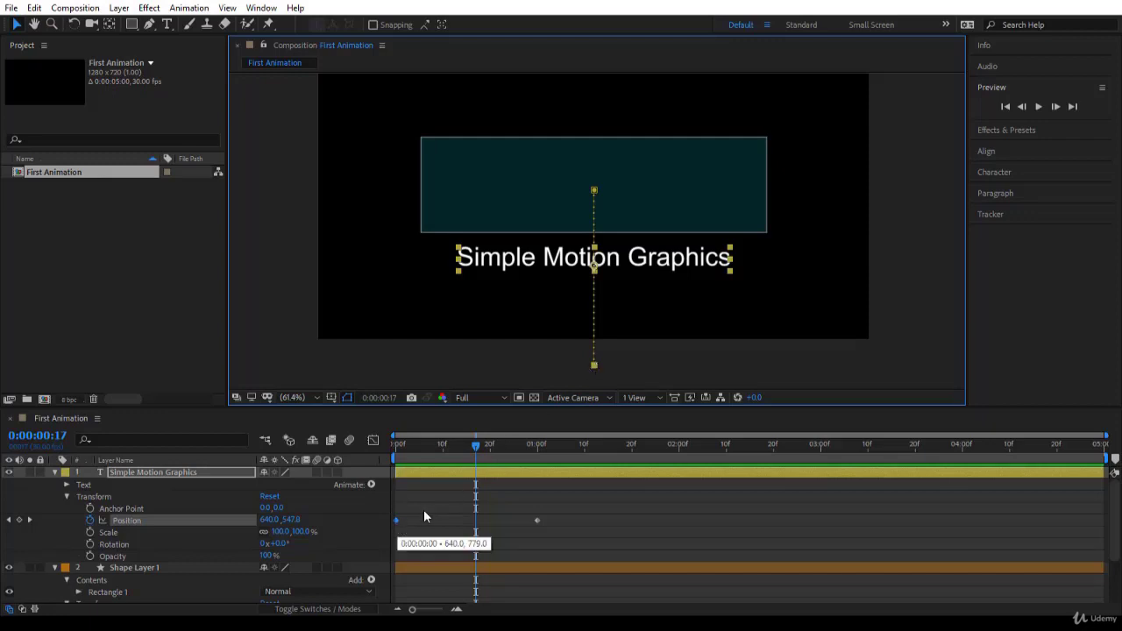
Examine the dots along the title's motion path up close at 400% magnification
key(period)
key(period)
key(period)
key(period)
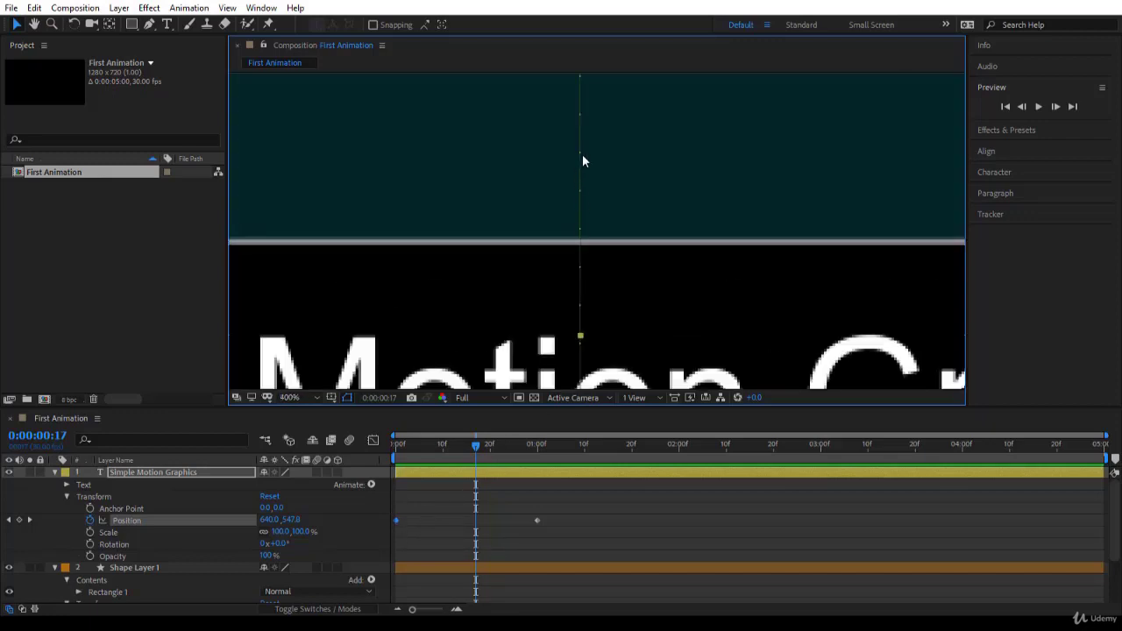
key(comma)
key(comma)
key(comma)
key(comma)
key(comma)
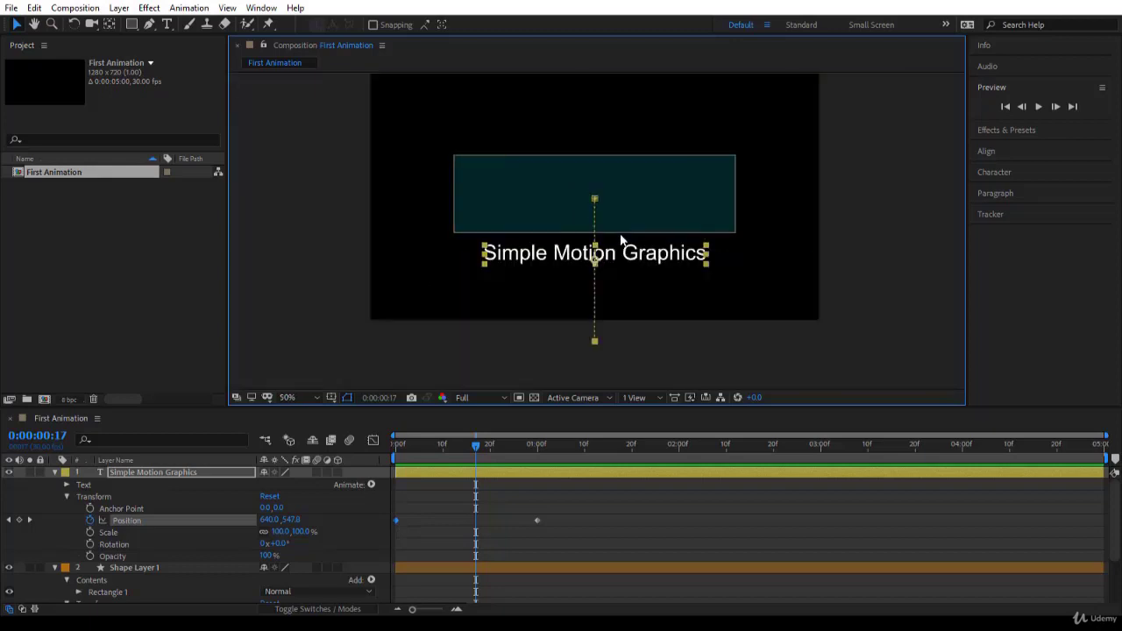
scroll(621, 238, up, 6)
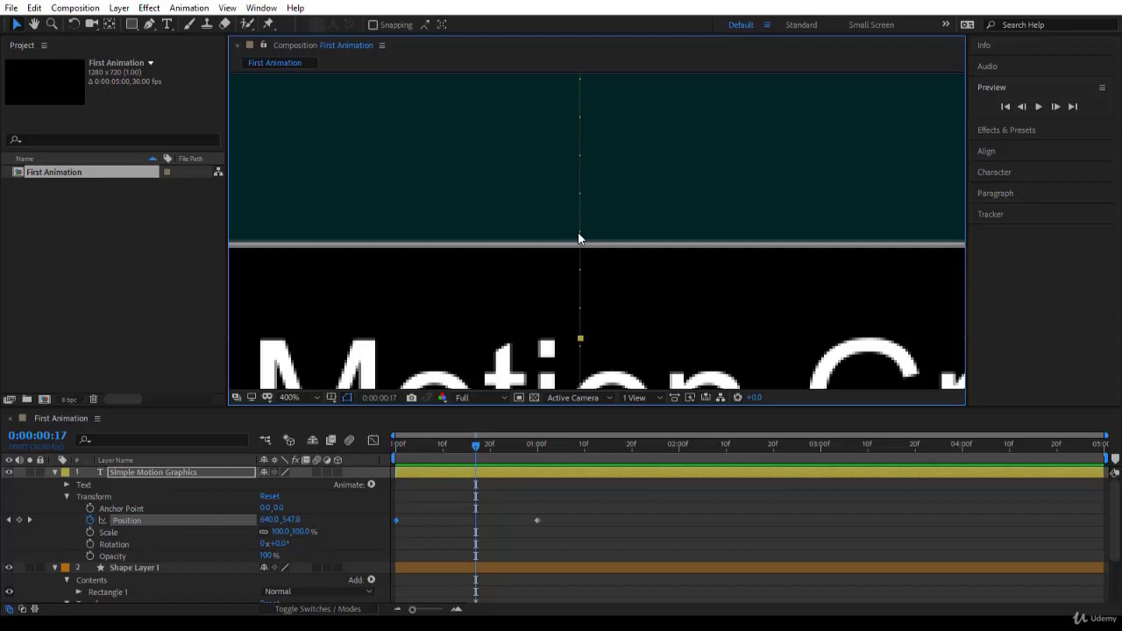
Step backward and forward frame by frame to examine how the motion path dots correspond to the title's position on each frame
click(480, 444)
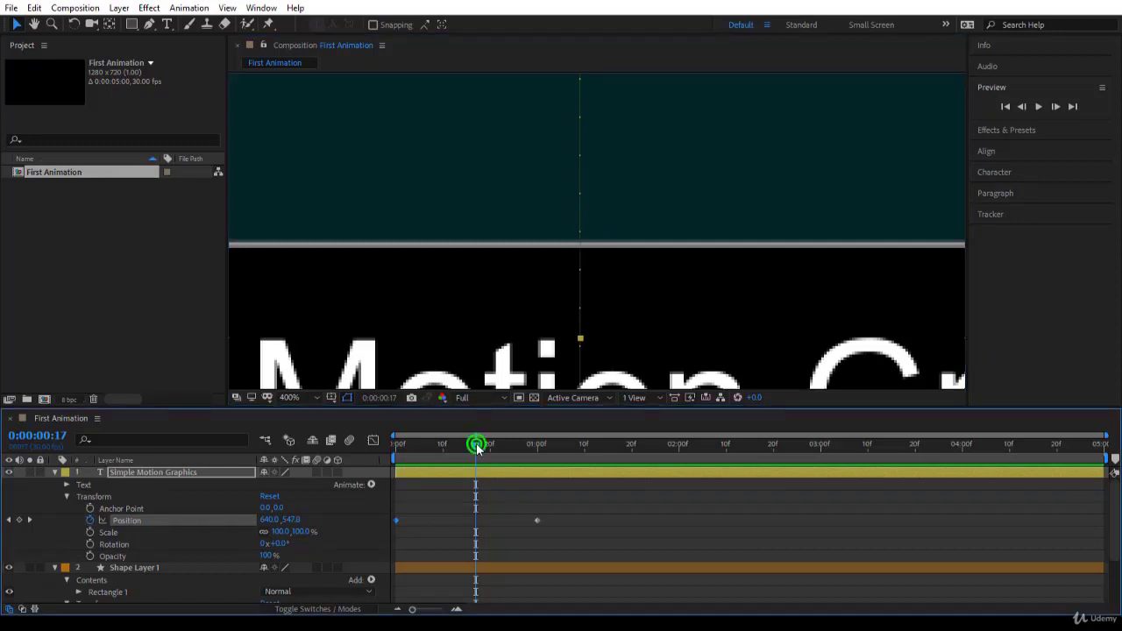
drag(489, 458, 502, 454)
key(Page_Up)
key(Page_Up)
key(Page_Up)
key(Page_Up)
key(Page_Up)
key(Page_Up)
key(Page_Up)
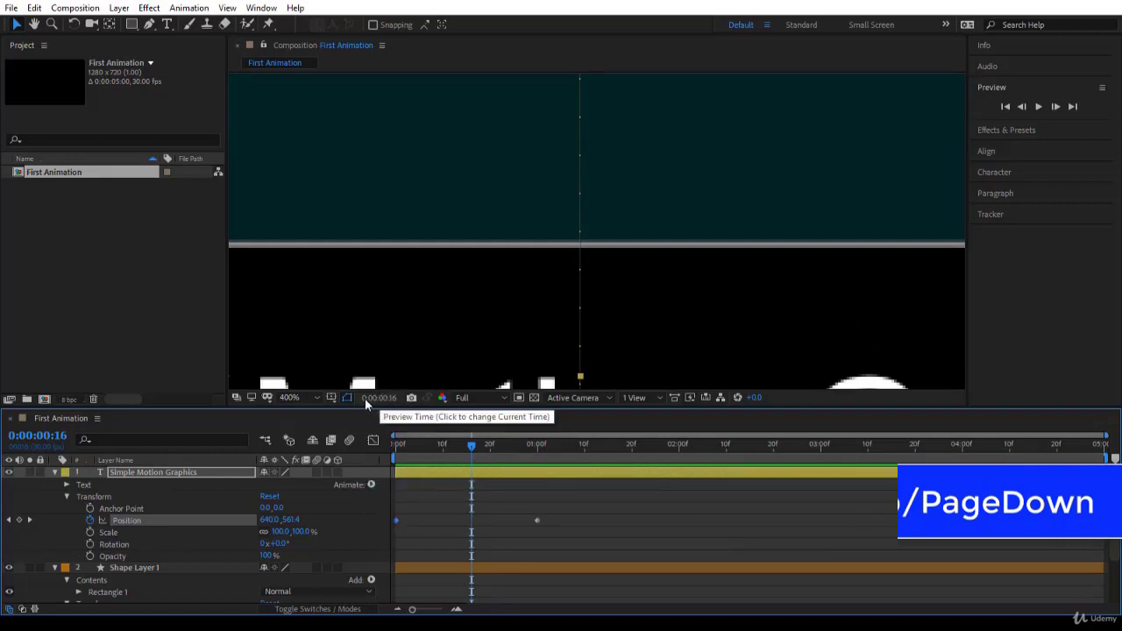
key(Page_Up)
key(Page_Up)
key(Page_Up)
key(Page_Up)
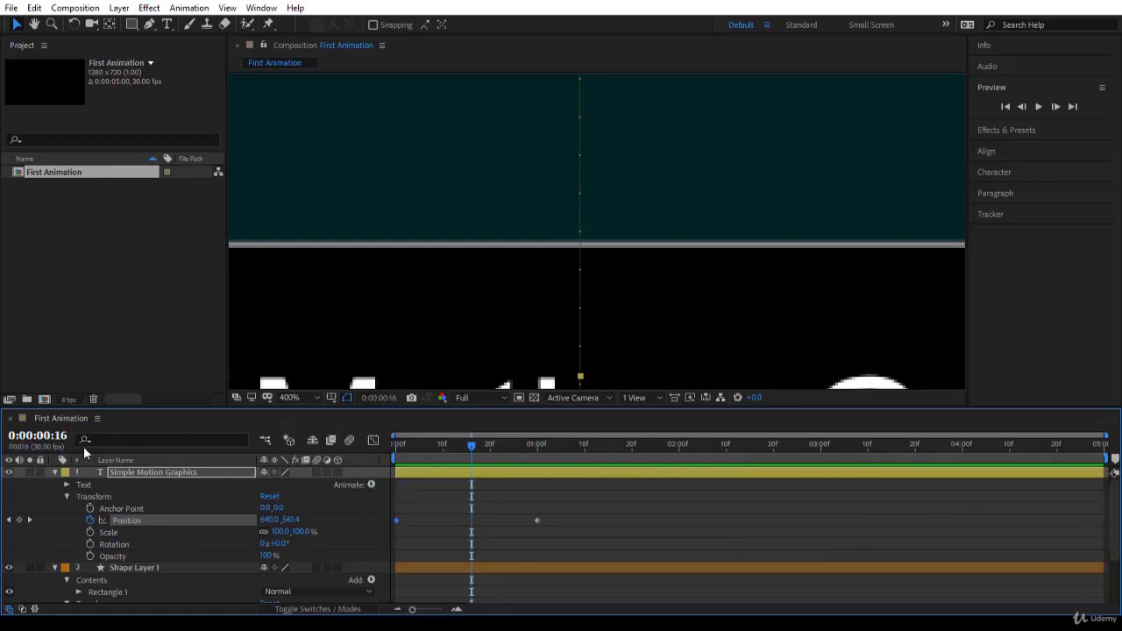
key(Page_Down)
key(Page_Down)
key(Page_Down)
key(Page_Down)
key(Page_Down)
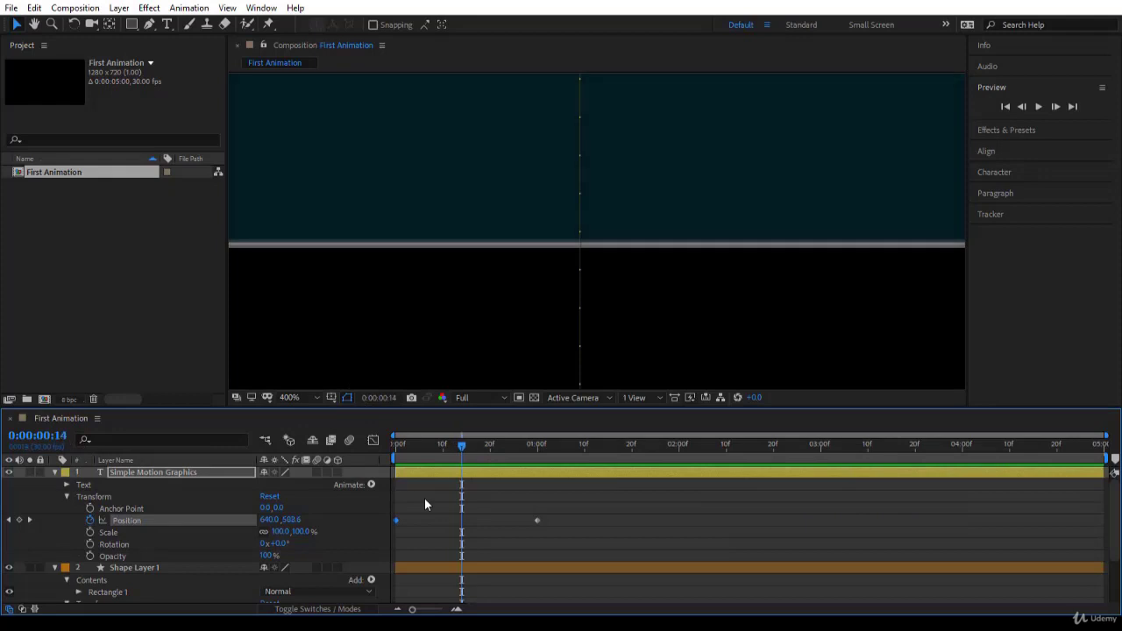
key(Page_Down)
key(Page_Down)
key(Page_Down)
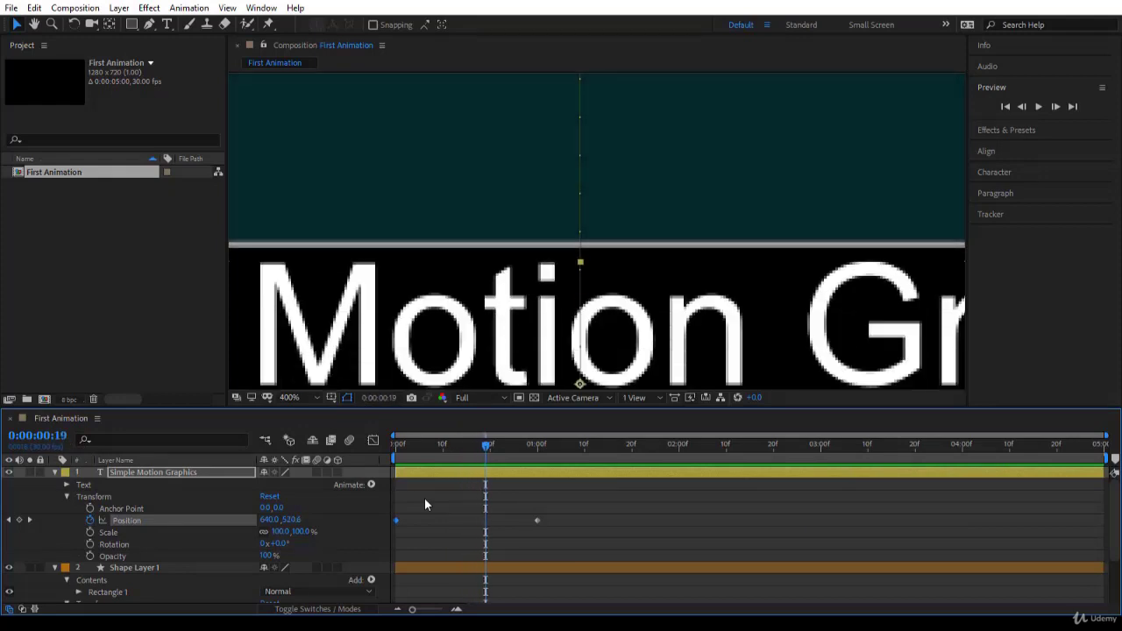
key(Page_Up)
key(Page_Up)
key(Page_Up)
key(Page_Up)
key(Page_Down)
key(Page_Down)
key(Page_Down)
Fit the whole composition in the viewer and play the animation from the first frame
click(319, 397)
click(301, 155)
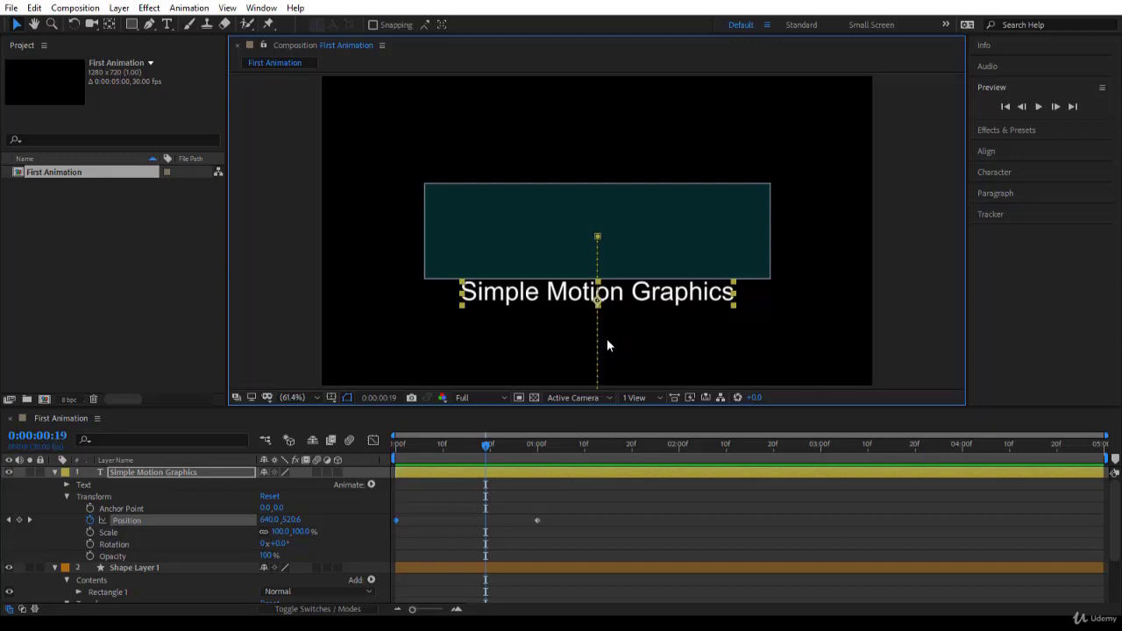
drag(486, 446, 297, 462)
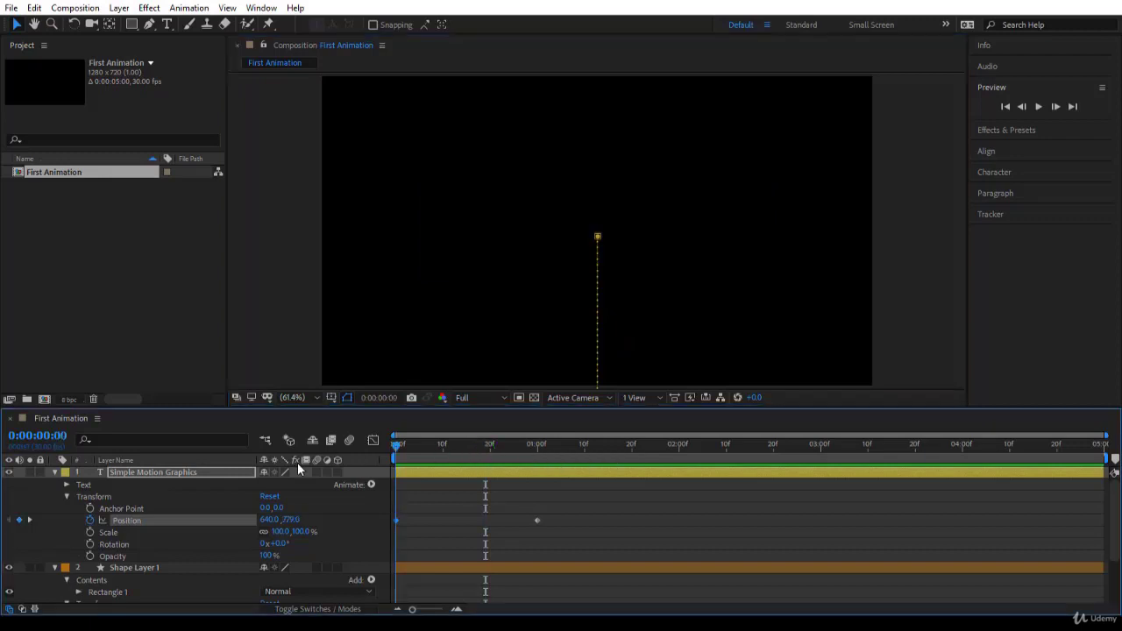
key(space)
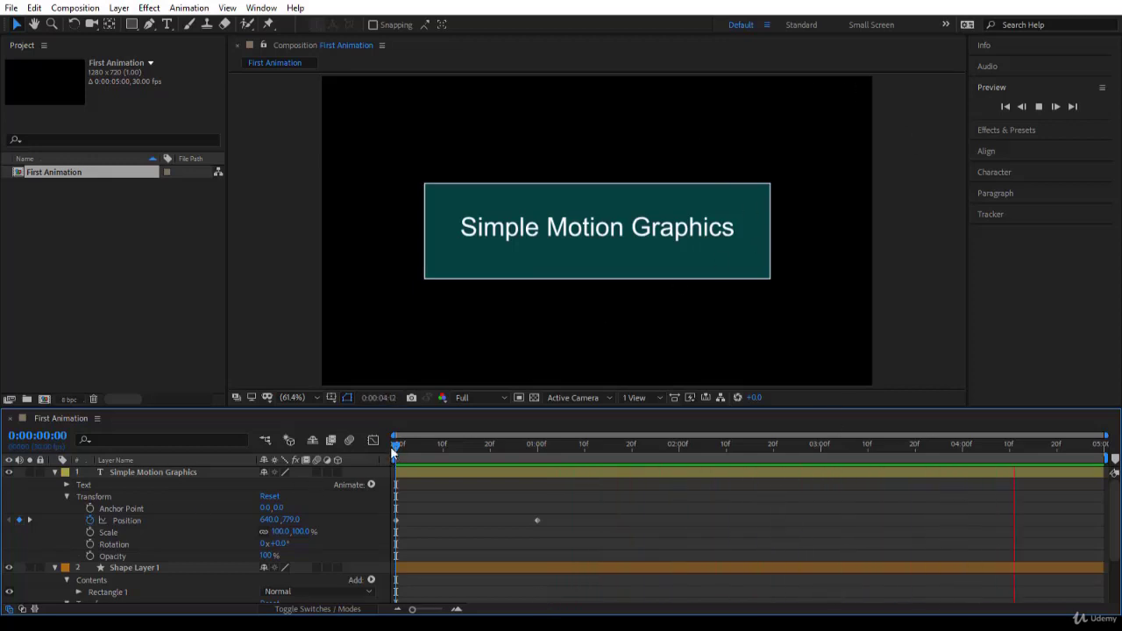
key(space)
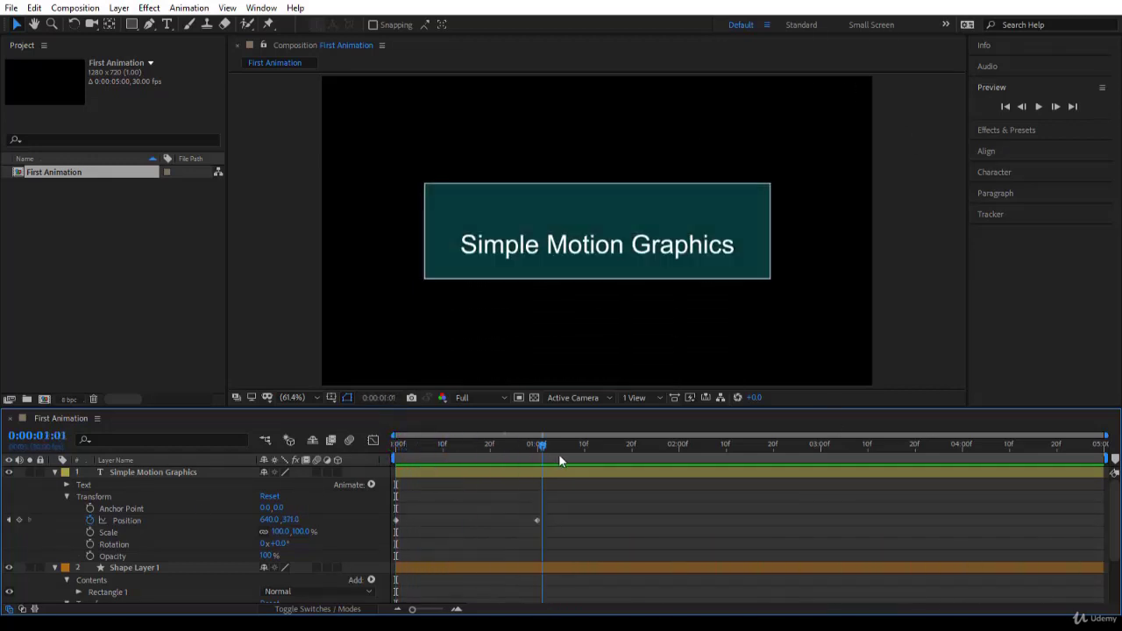
Add a Position keyframe at 0:00:02:00 that moves the title horizontally out past the frame's right edge, to about 1643, 369
key(shift+Page_Down)
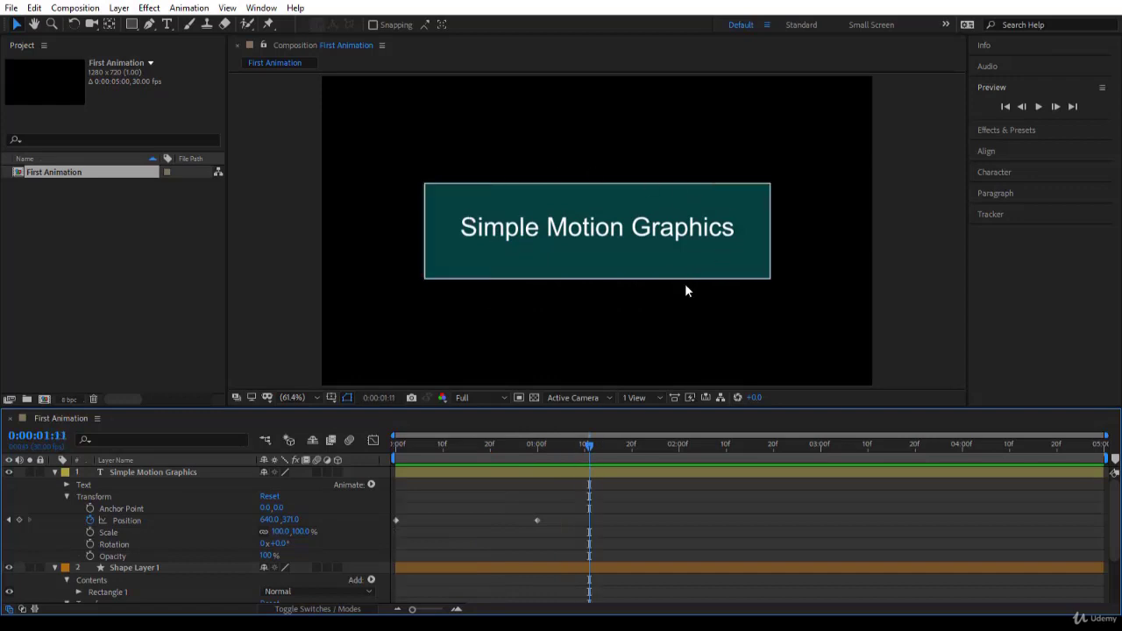
drag(591, 447, 684, 458)
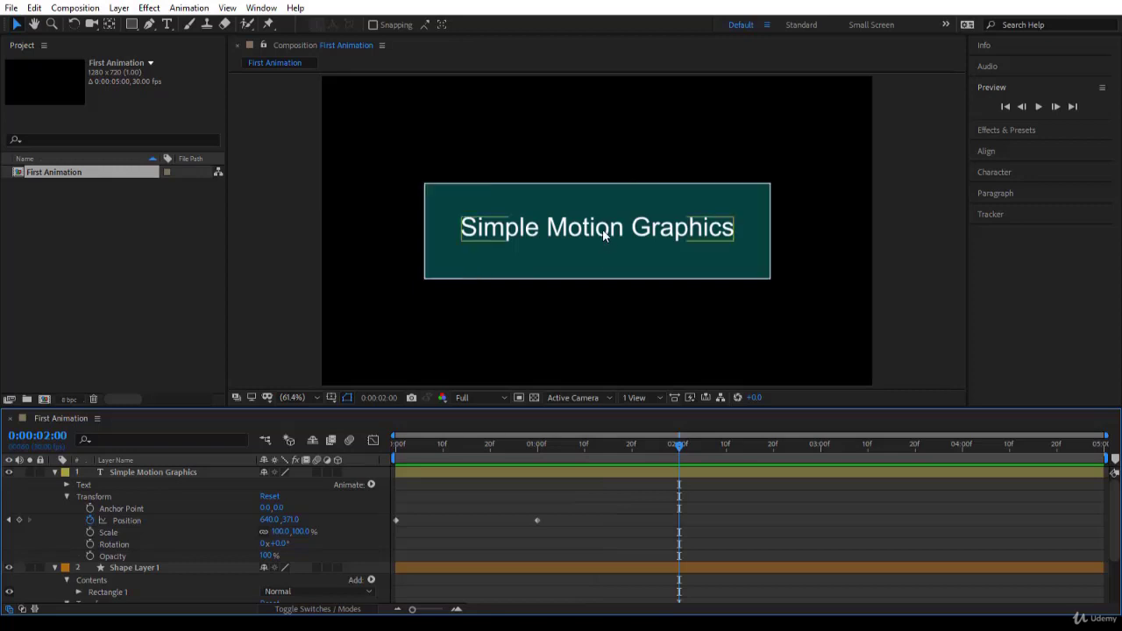
drag(608, 237, 1033, 230)
click(584, 271)
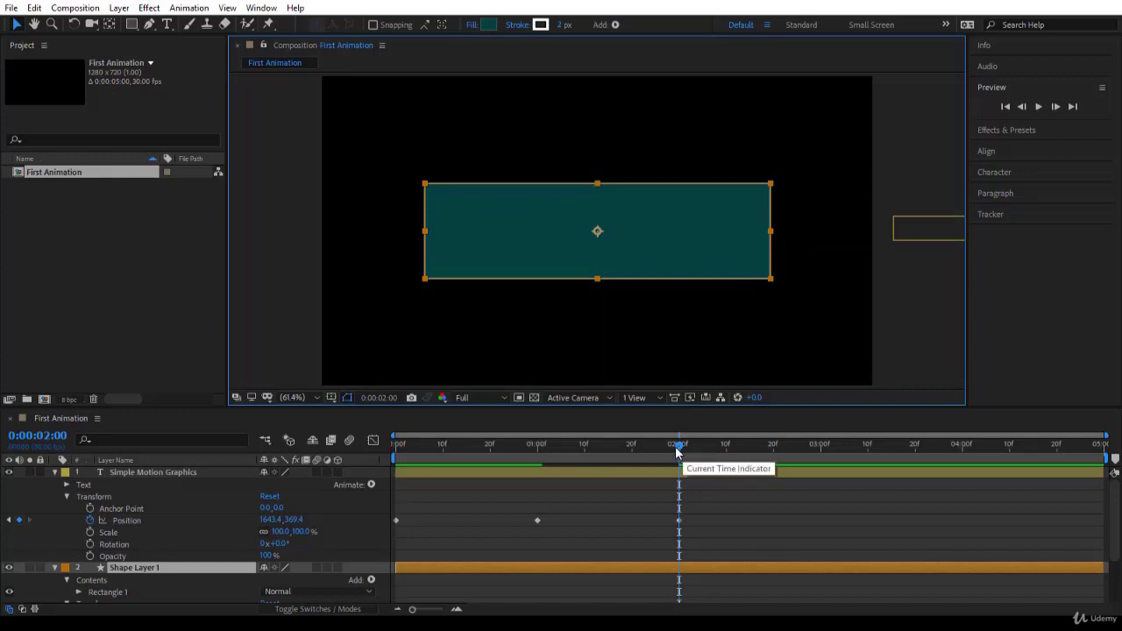
Add a Position keyframe at 0:00:03:00 that brings the title back onto the rectangle at about 638, 365, and play the animation
drag(678, 455, 820, 457)
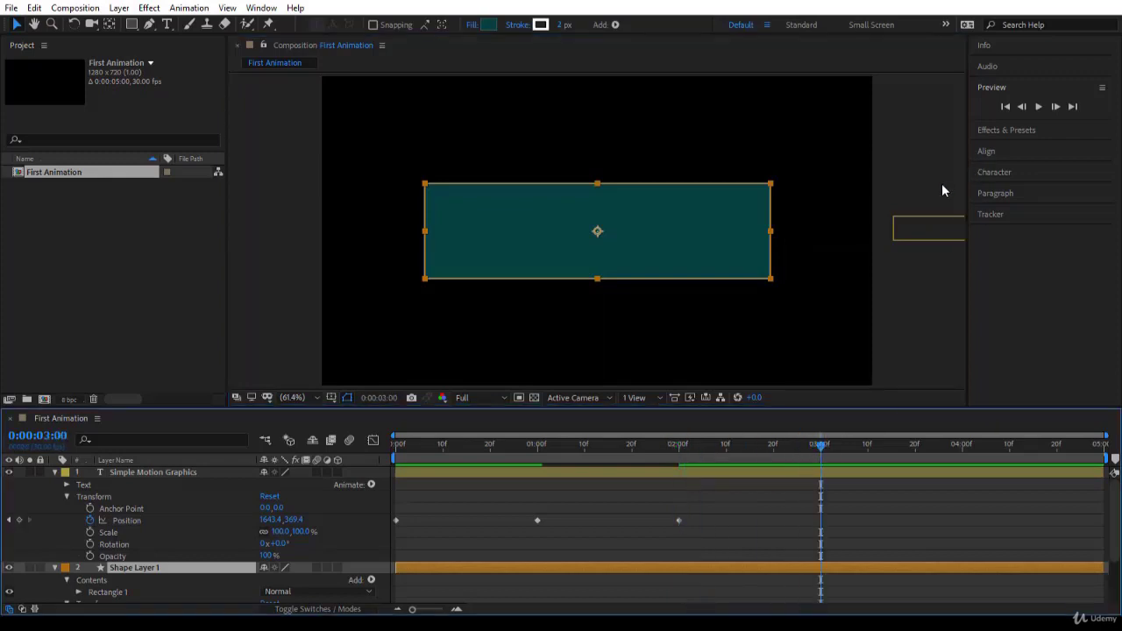
drag(929, 228, 501, 230)
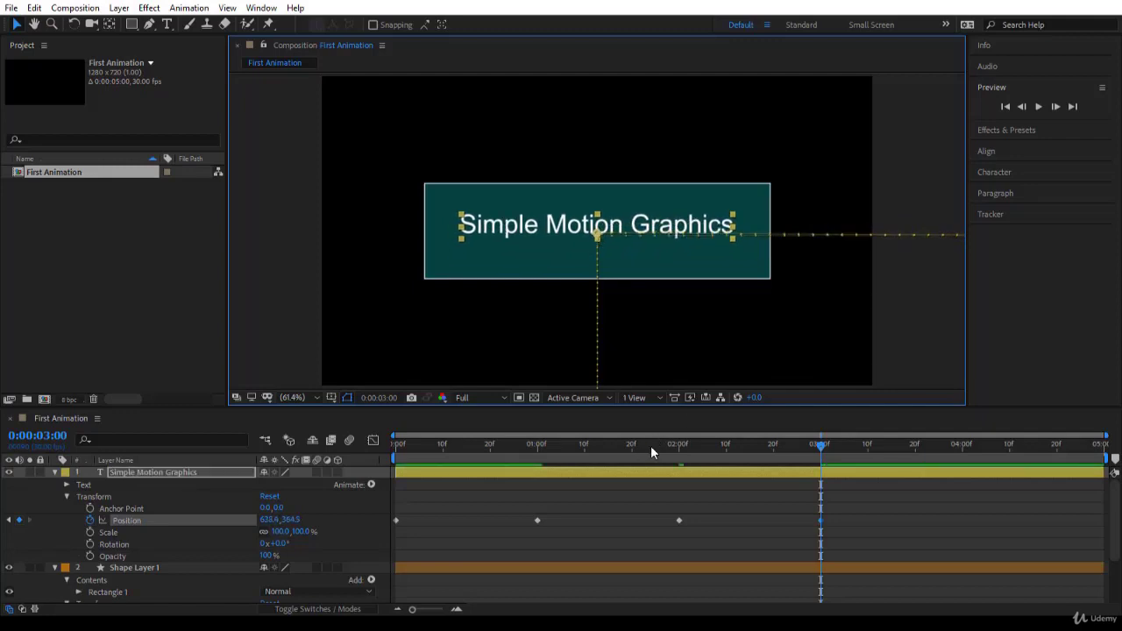
key(space)
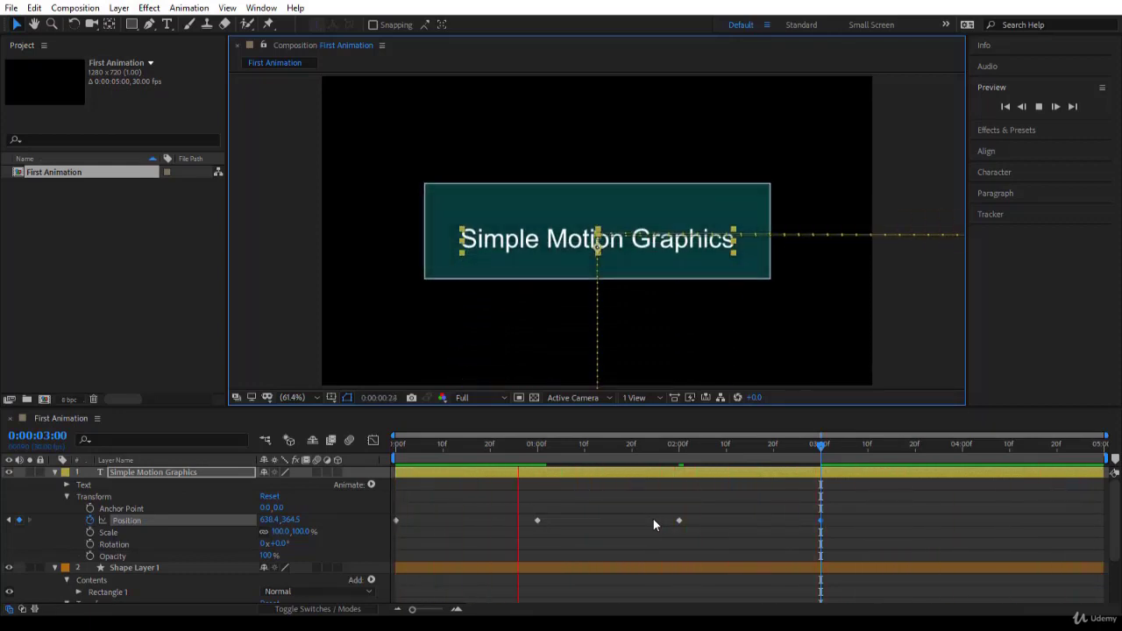
Delete the title's Position keyframes at 0:00:02:00 and 0:00:03:00
click(660, 503)
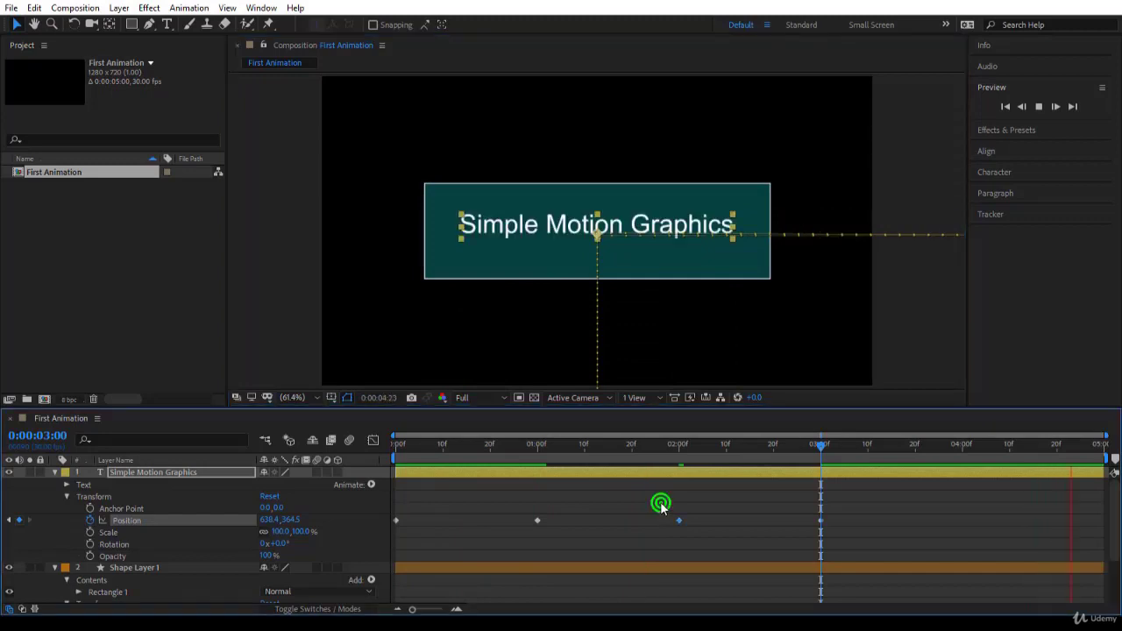
drag(662, 507, 859, 539)
key(Delete)
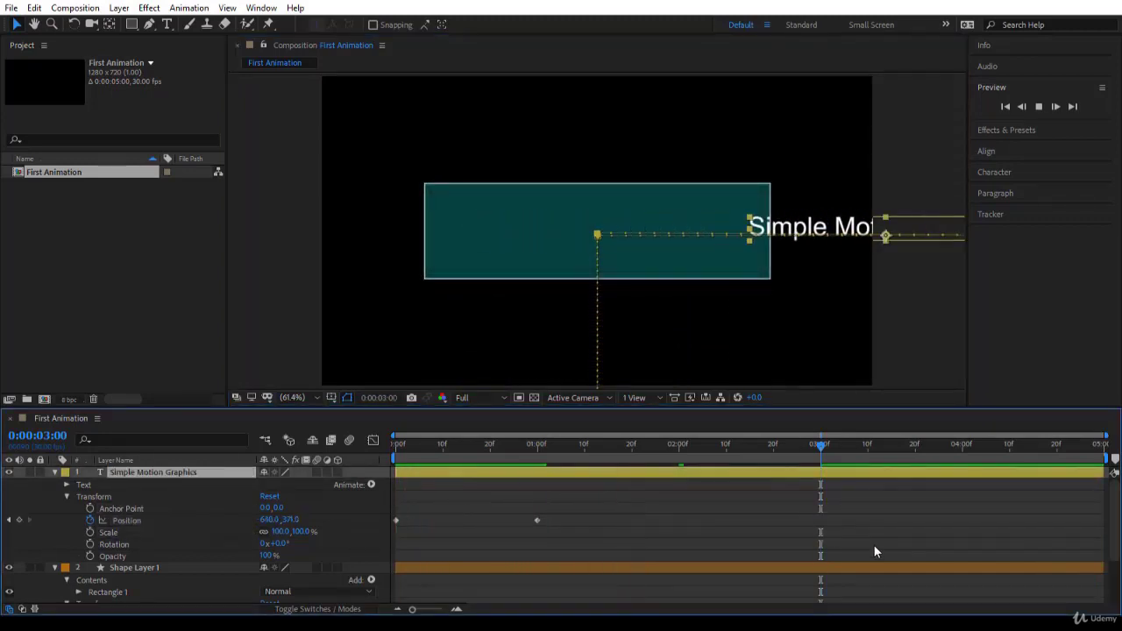
Play the animation and select the title's Position keyframe at 0:00:01:00
key(space)
click(537, 521)
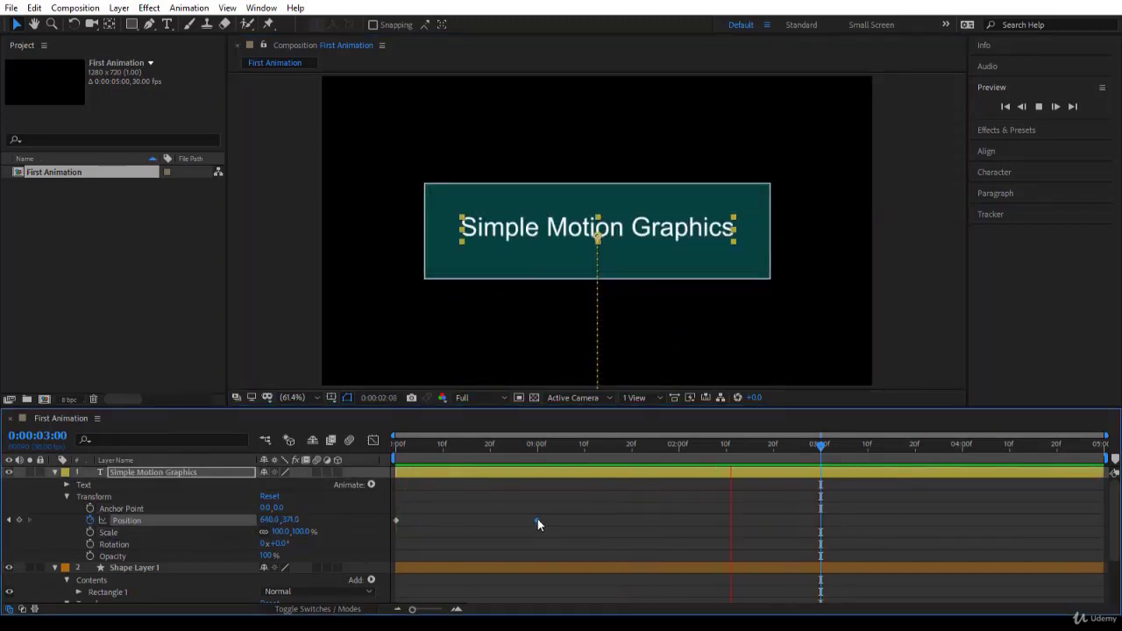
drag(537, 521, 541, 526)
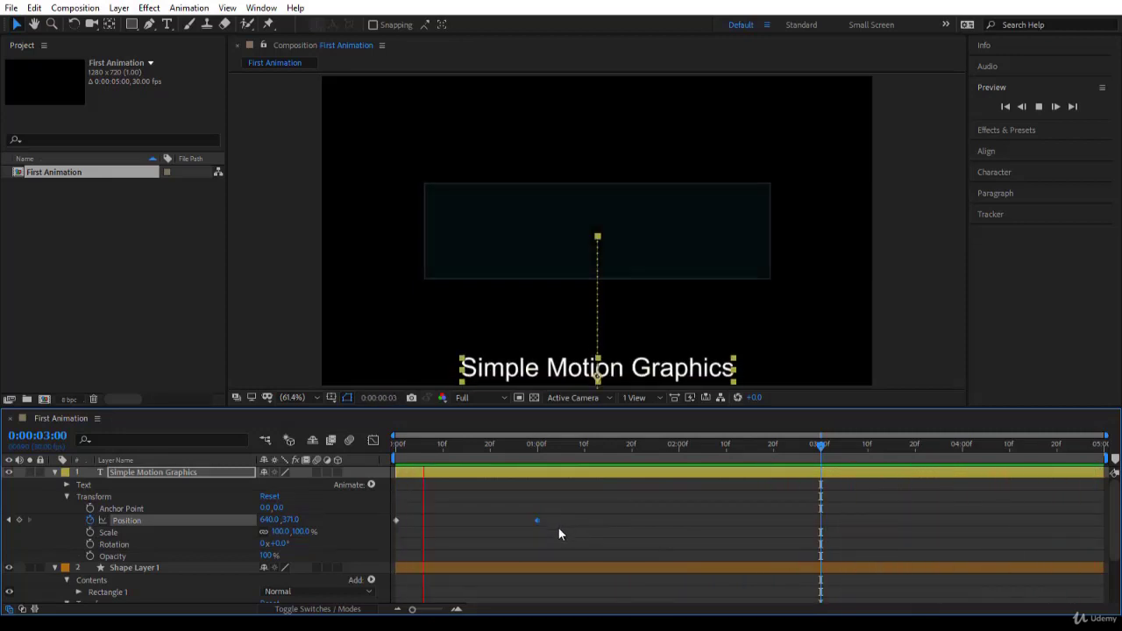